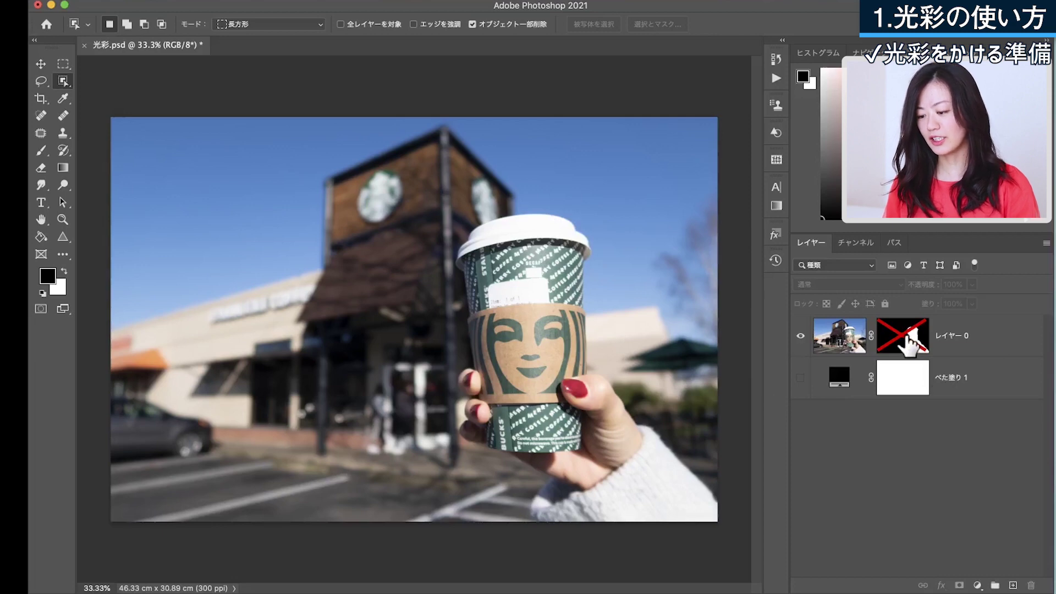
Re-enable the cup's layer mask so the cup appears cut out over the black fill
left_click(909, 341, "shift")
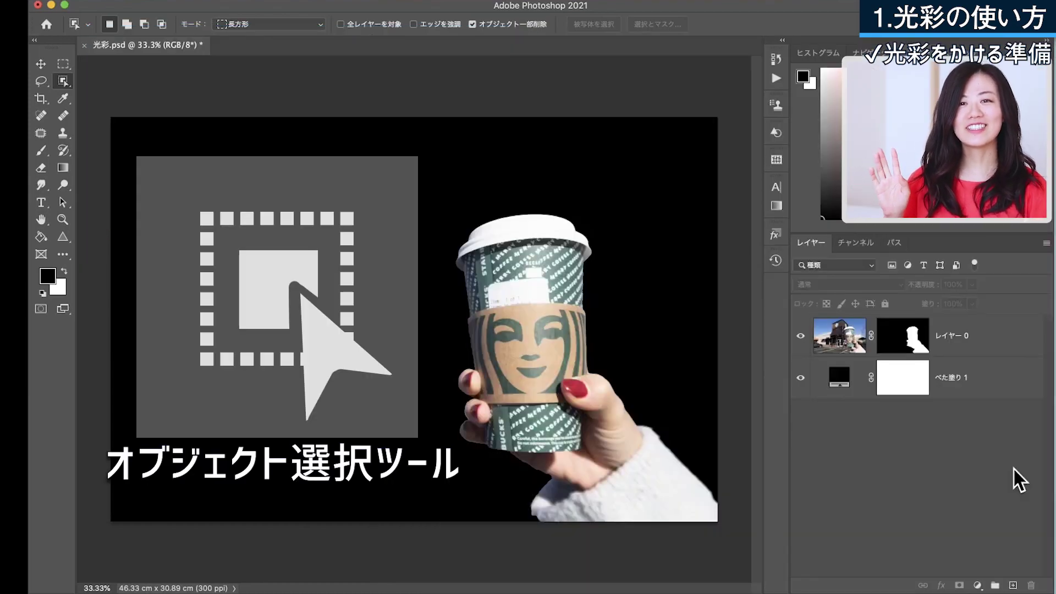
Hide and re-show the black fill layer to check the cup's transparency, then select the cup layer
left_click(800, 377)
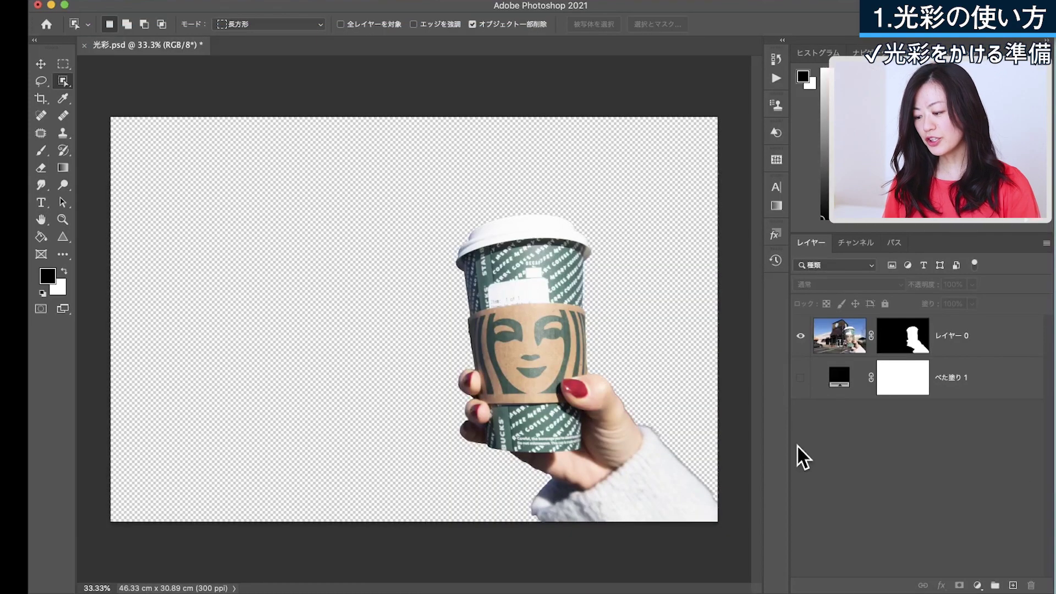
left_click(801, 380)
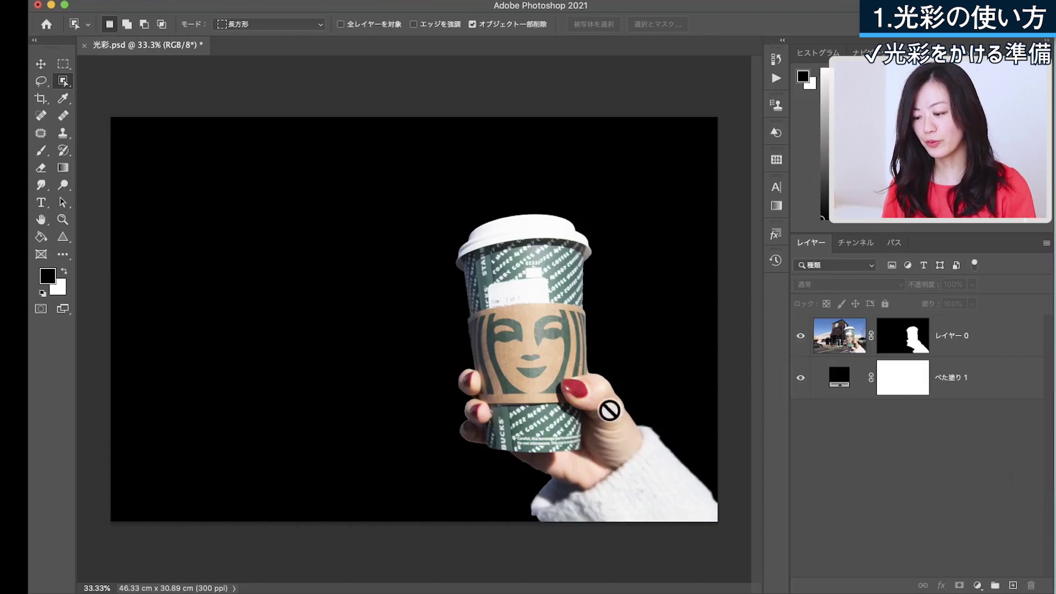
left_click(981, 349)
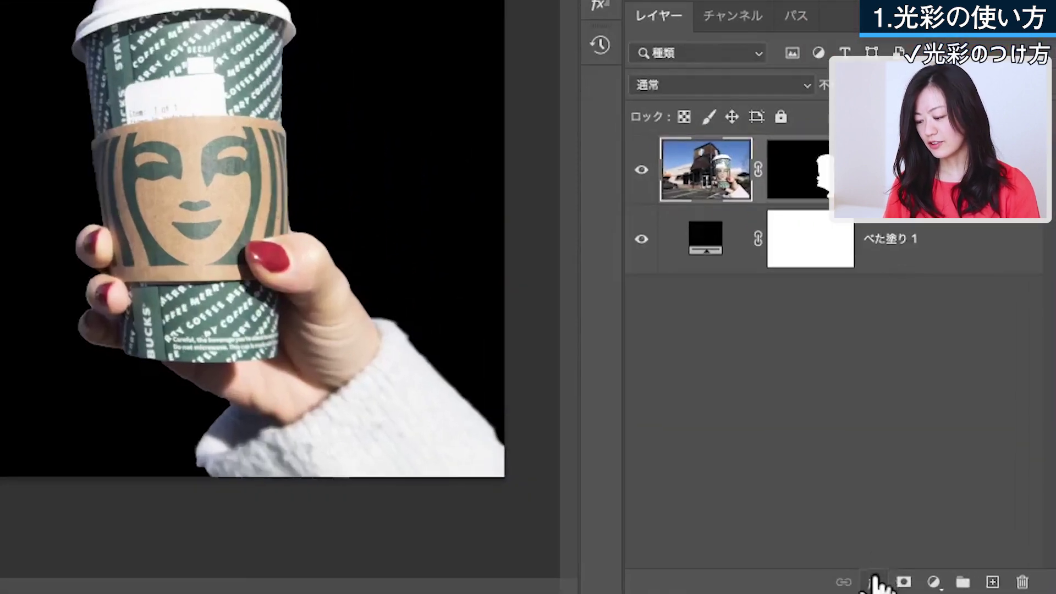
Browse the layer effects list and the cup's Layer Style dialog, closing it unchanged
left_click(875, 582)
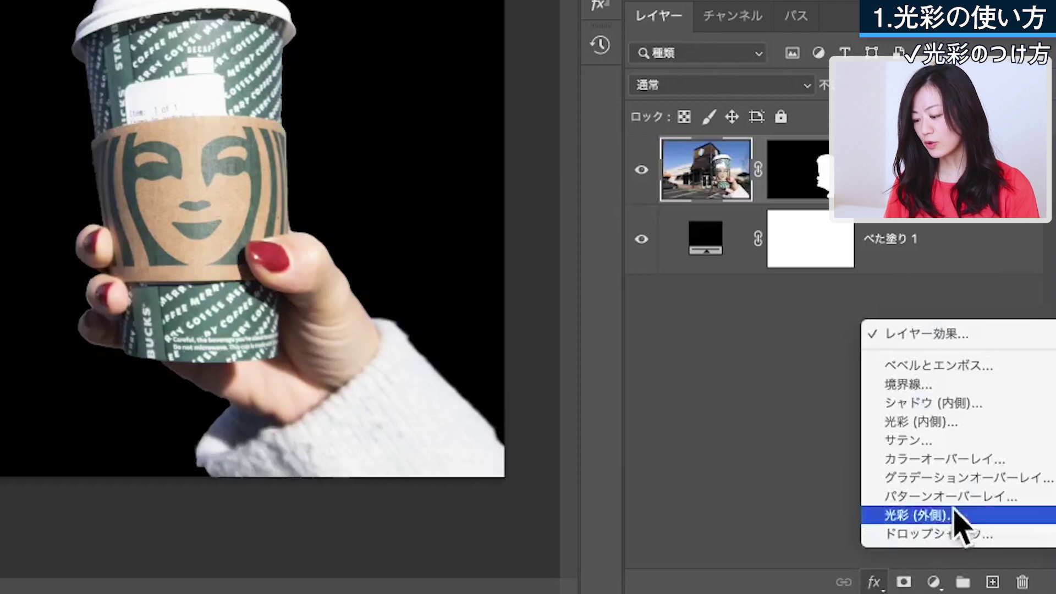
left_click(984, 515)
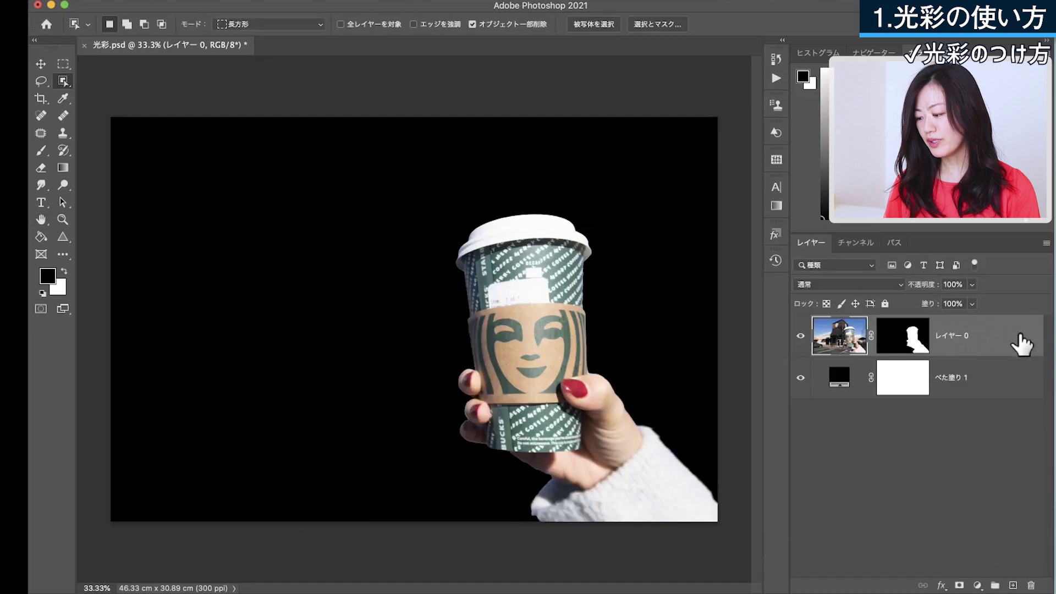
double_click(1011, 344)
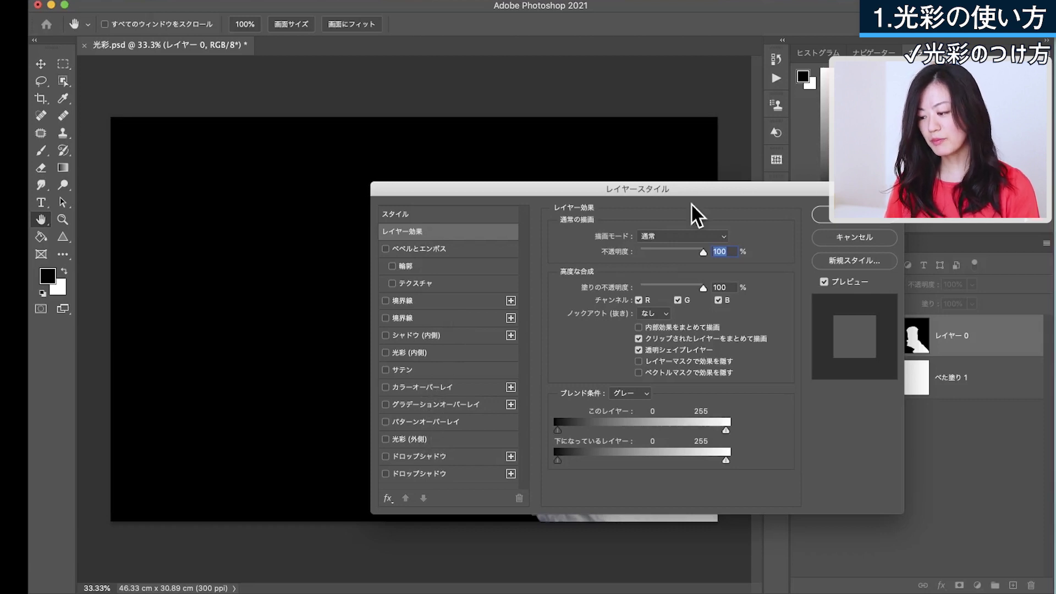
left_click(872, 237)
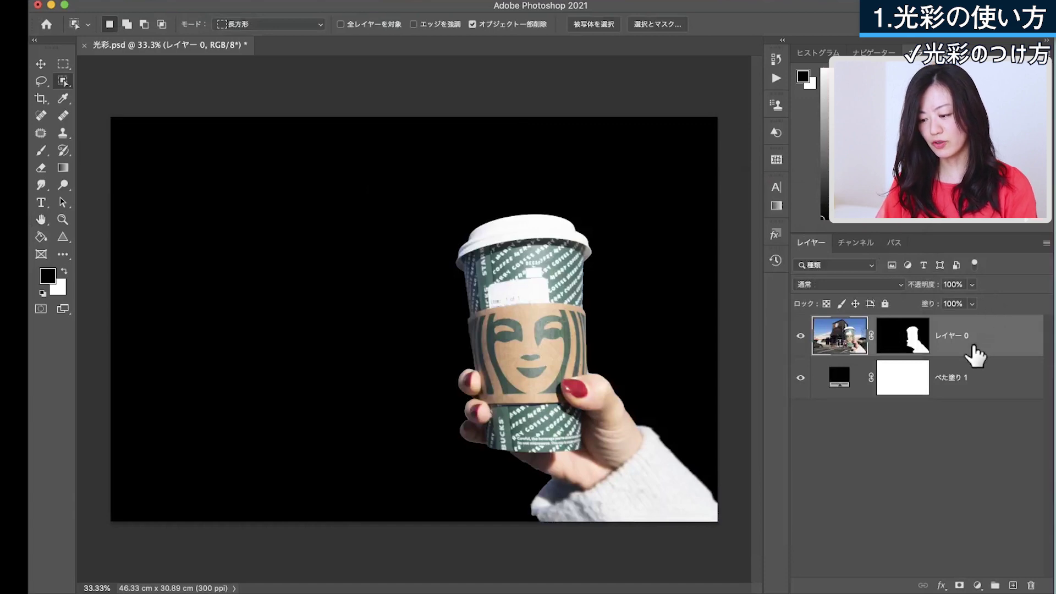
Move the cup to the left side of the canvas with Free Transform
key("ctrl+t")
mouse_move(492, 323)
left_mouse_down()
mouse_move(290, 310)
mouse_move(195, 322)
left_mouse_up()
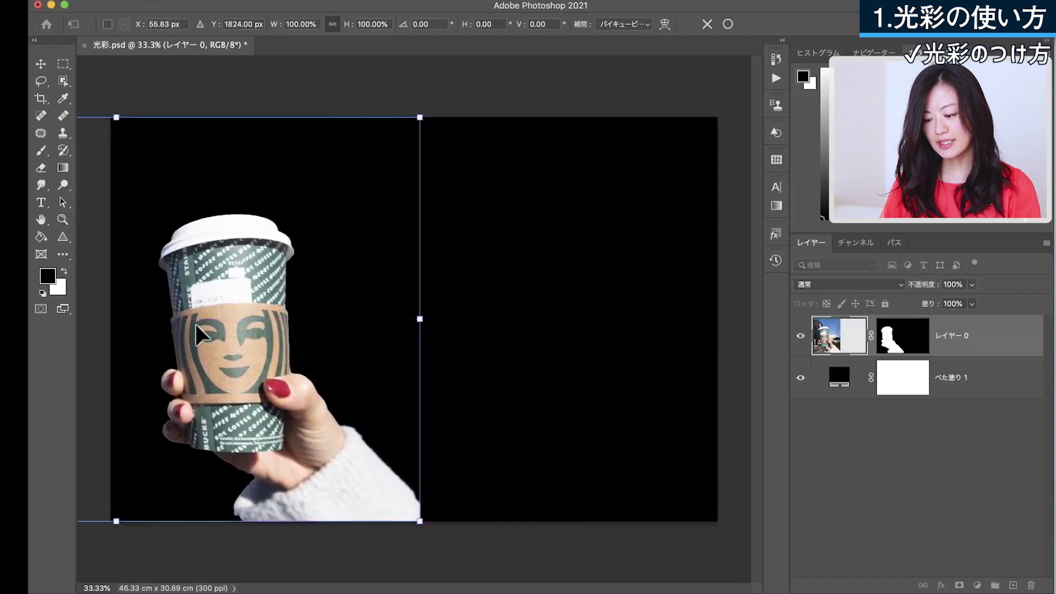
key("Return")
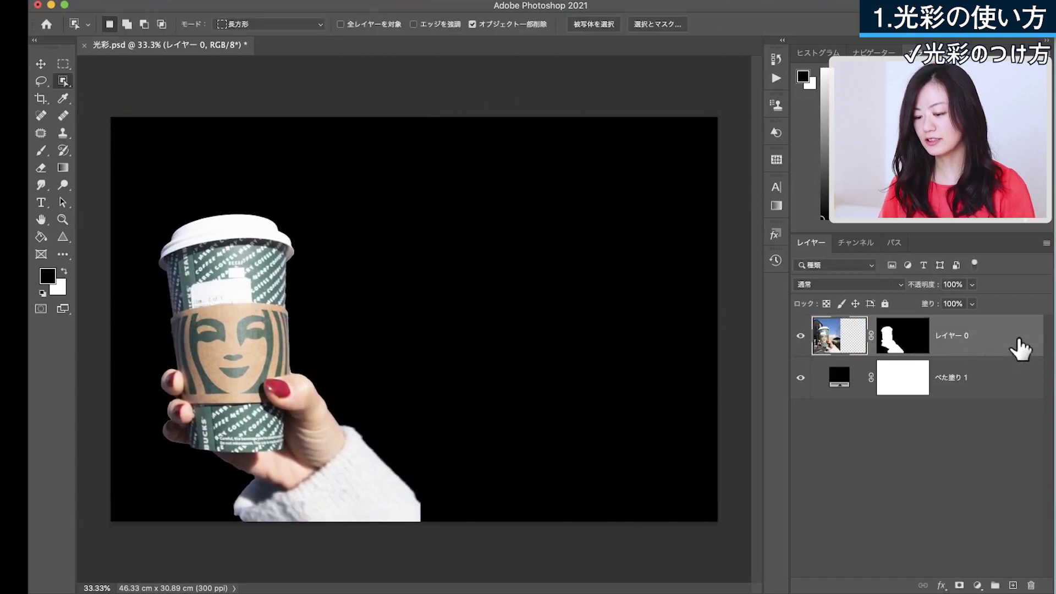
Enable a pale yellow Outer Glow on the cup layer, with spread 6% and size 146 px
double_click(1020, 352)
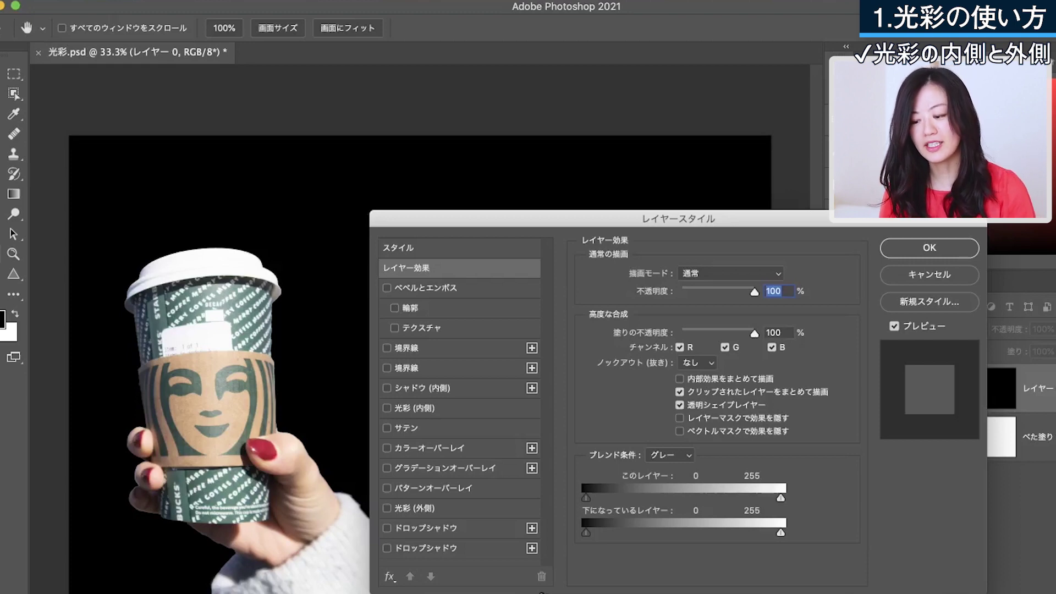
left_click(447, 507)
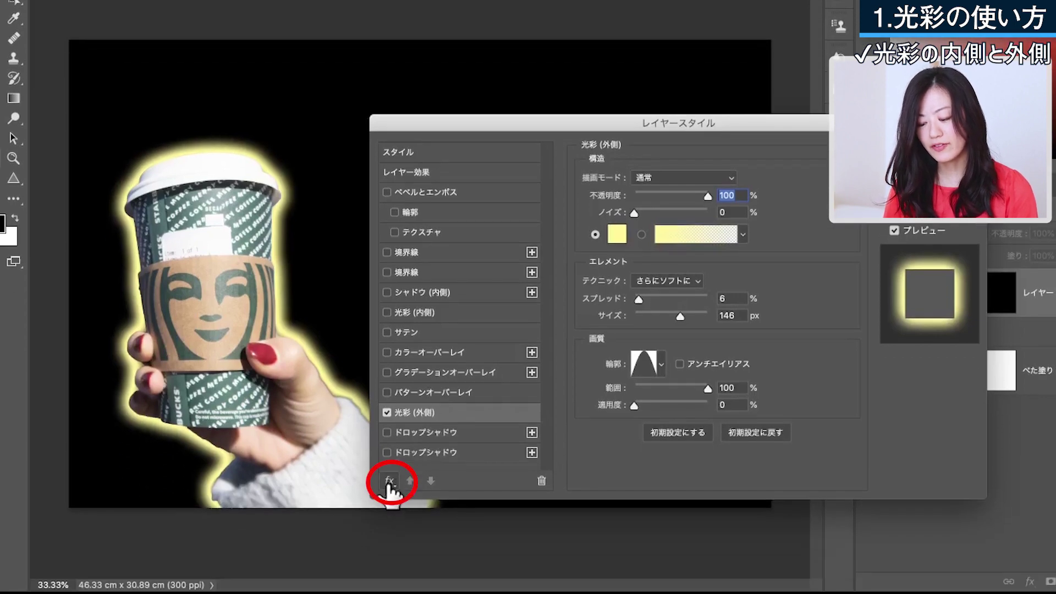
left_click(390, 482)
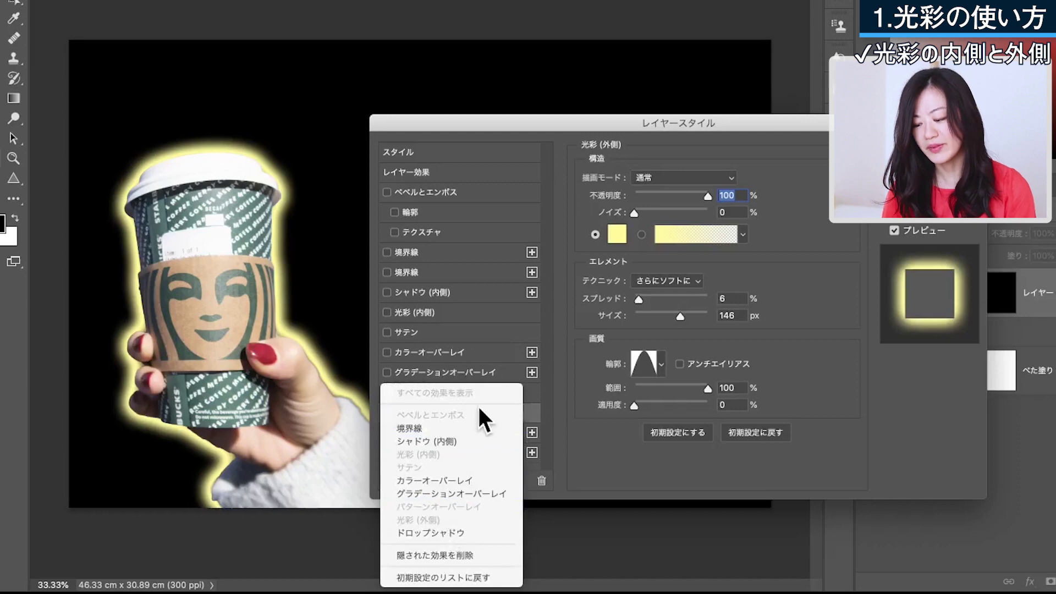
left_click(473, 508)
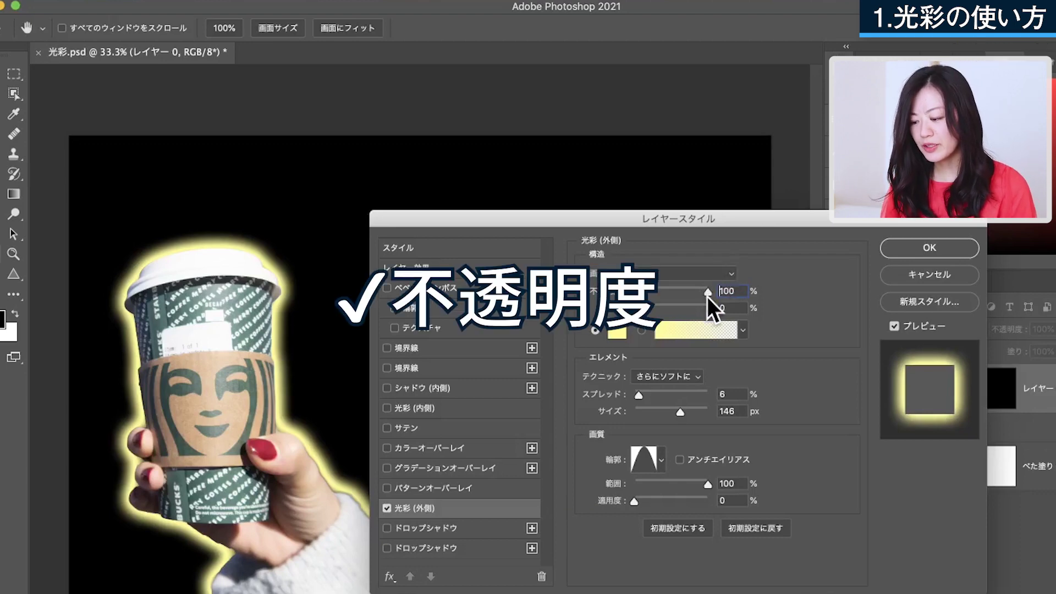
left_click_drag(709, 292, 656, 292)
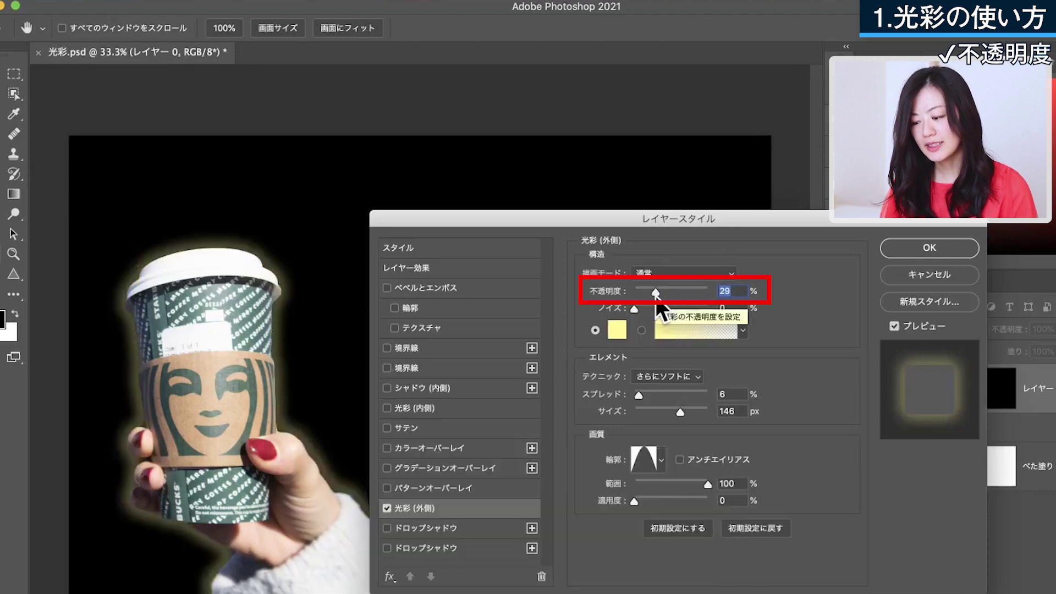
left_click_drag(657, 292, 718, 291)
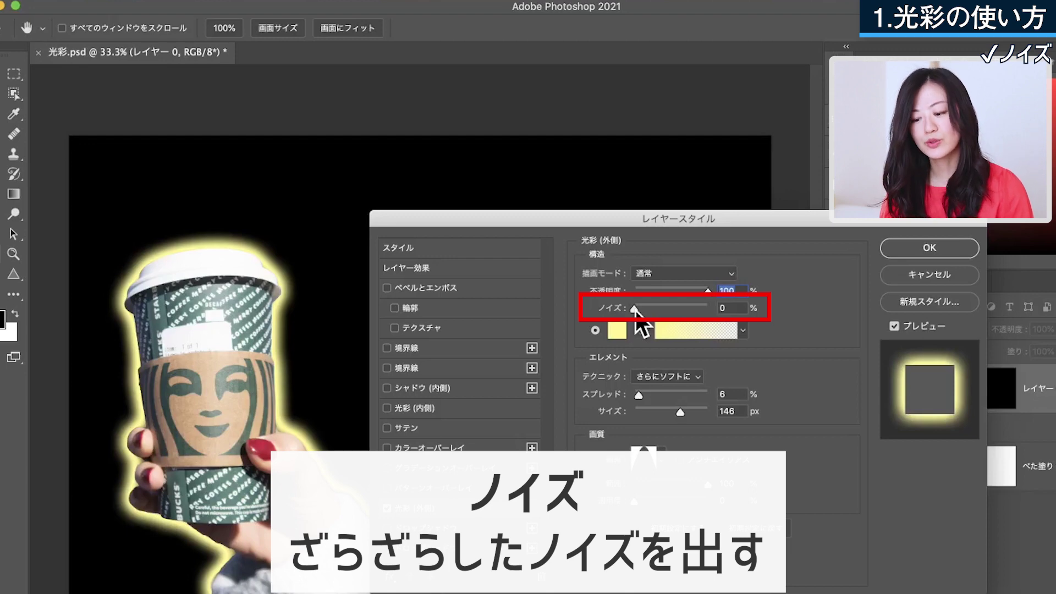
left_click(634, 309)
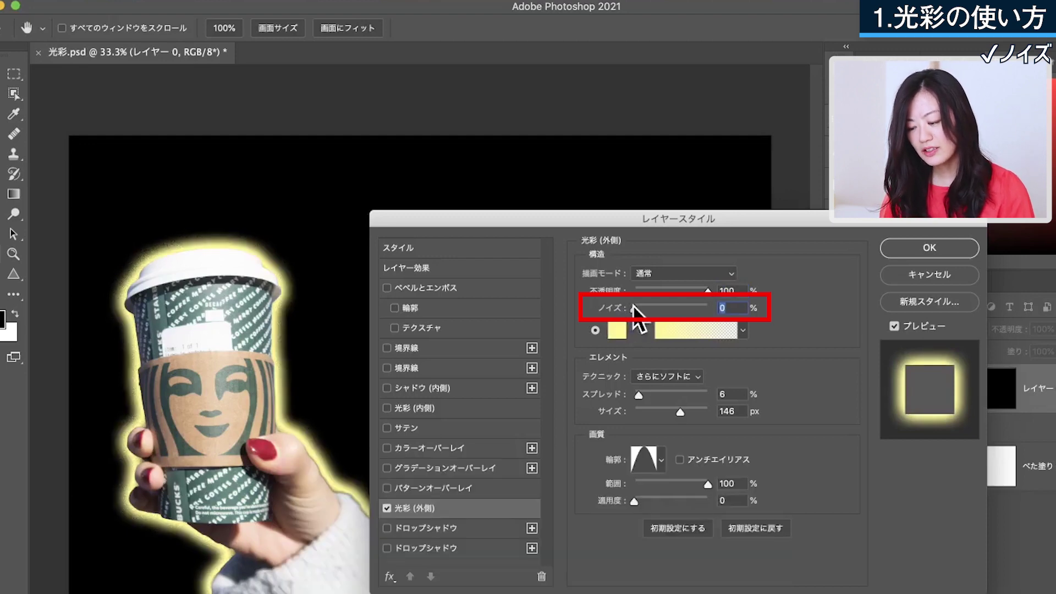
left_click_drag(633, 306, 697, 304)
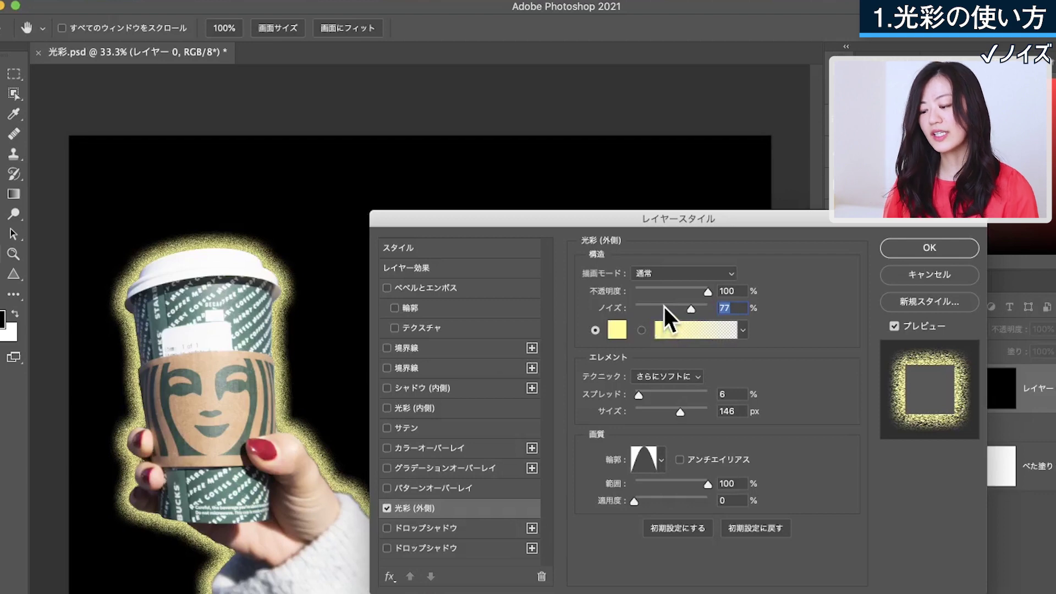
left_click_drag(688, 308, 618, 309)
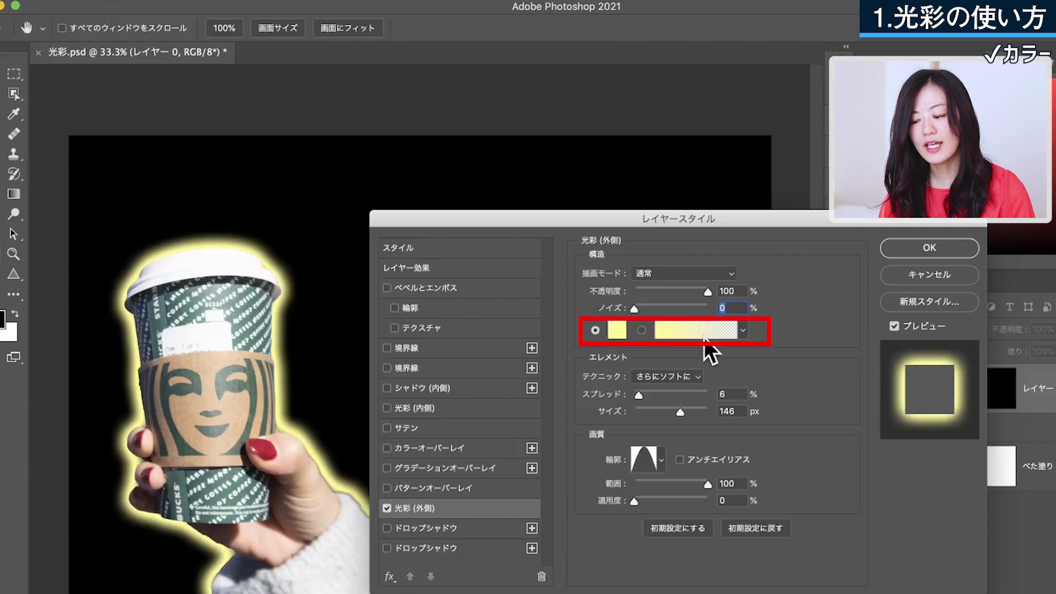
Try blue-violet and purple glow hues before settling back on pale yellow
left_click(616, 330)
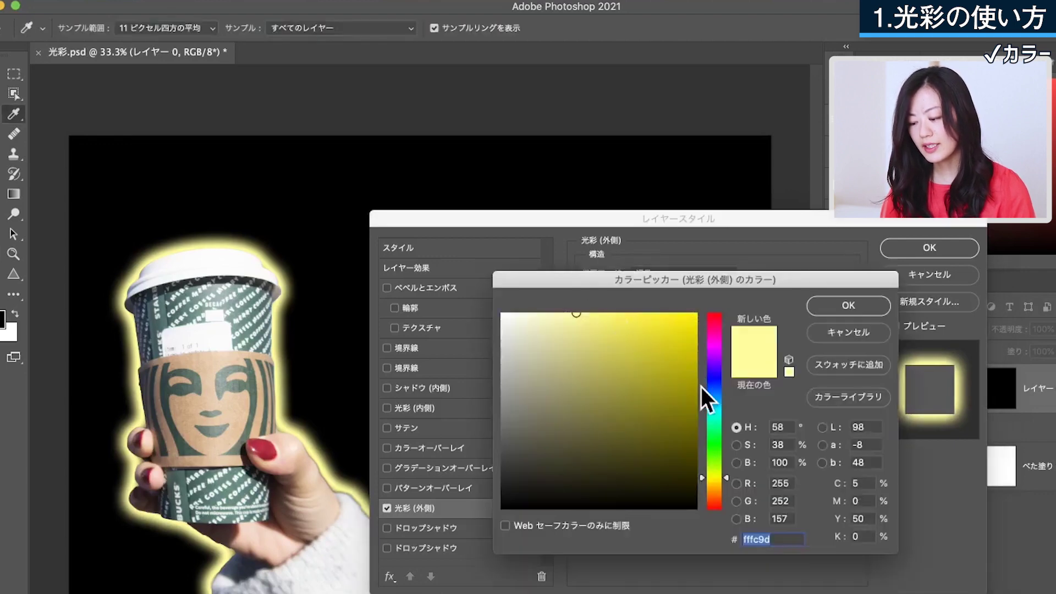
left_click(714, 371)
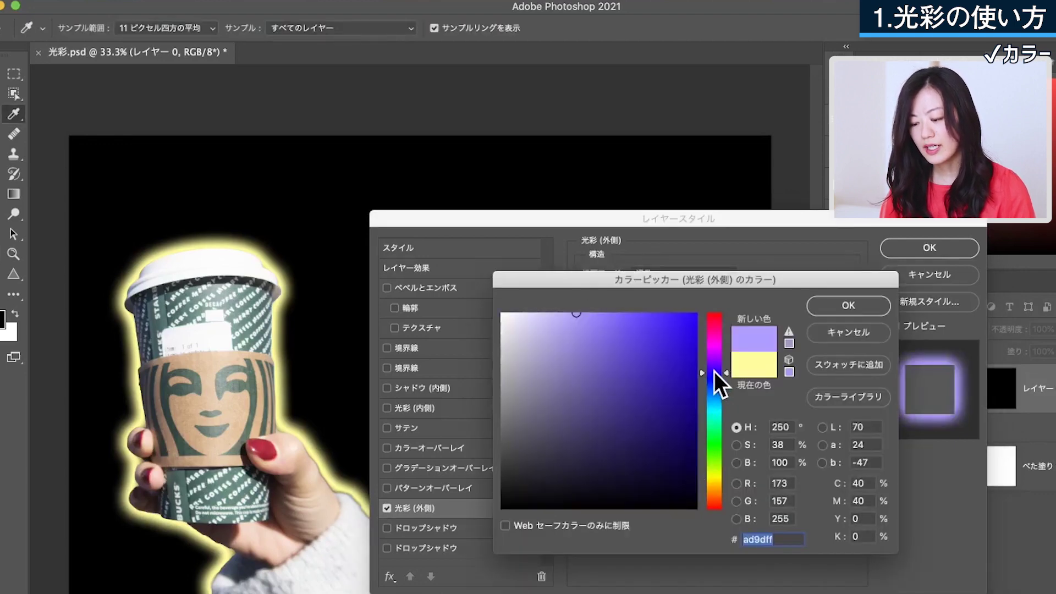
left_click(711, 417)
left_click(714, 482)
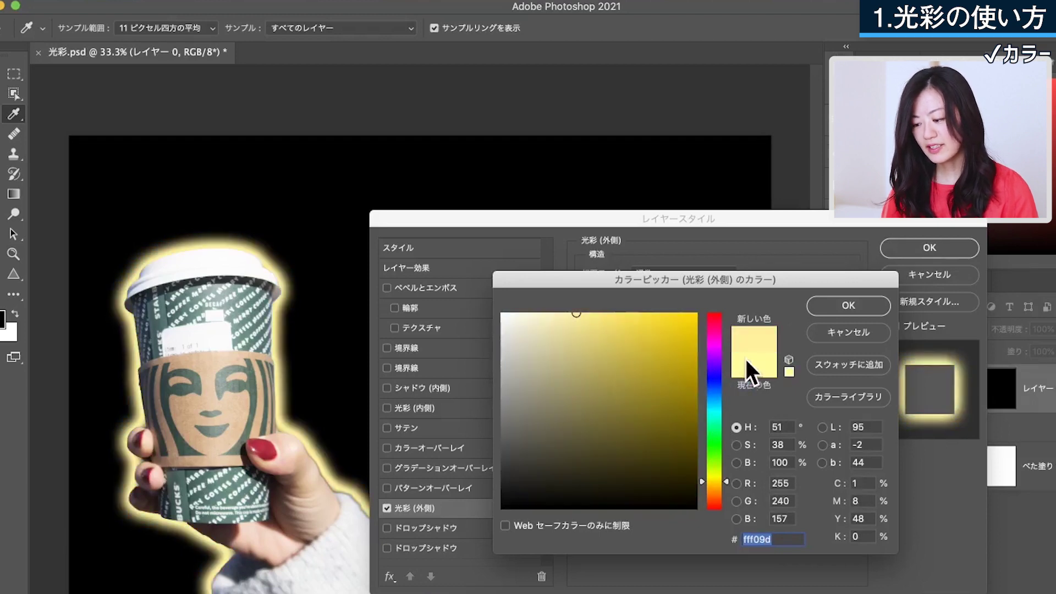
left_click(847, 310)
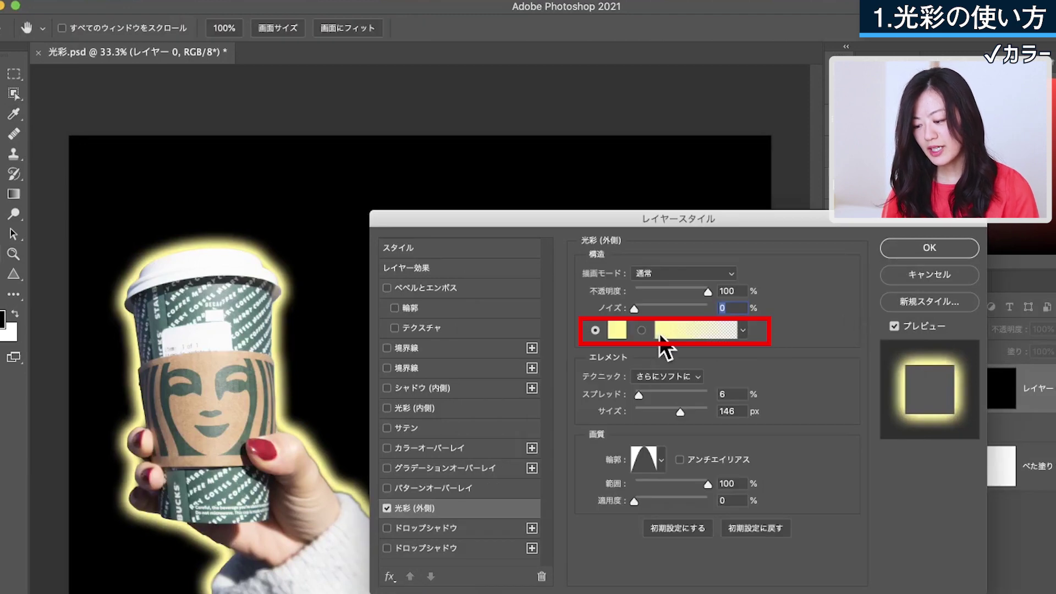
Preview a pink-blue gradient preset for the glow, then cancel it
left_click(659, 333)
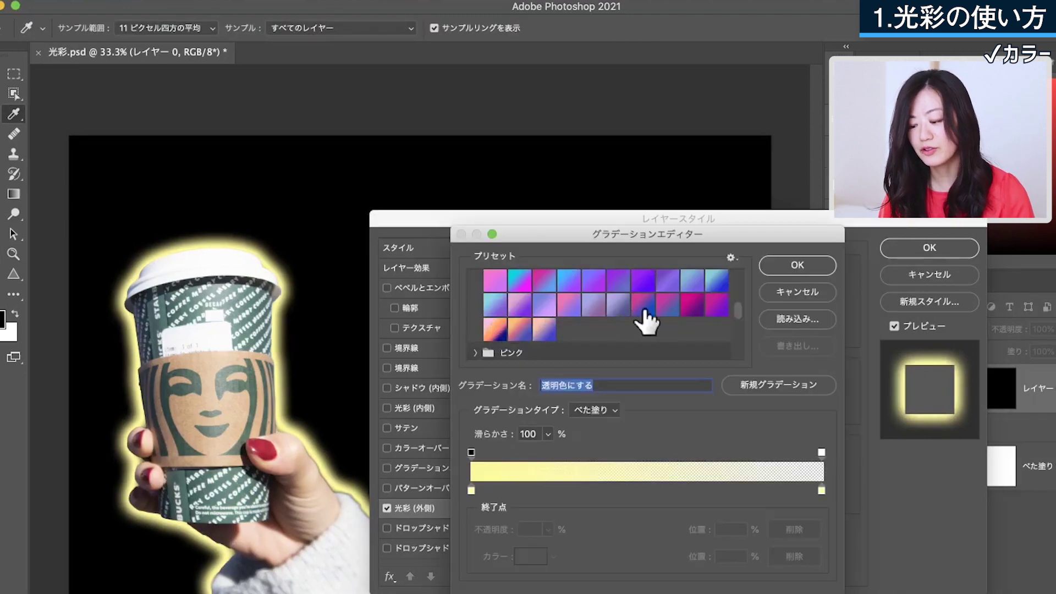
left_click(495, 329)
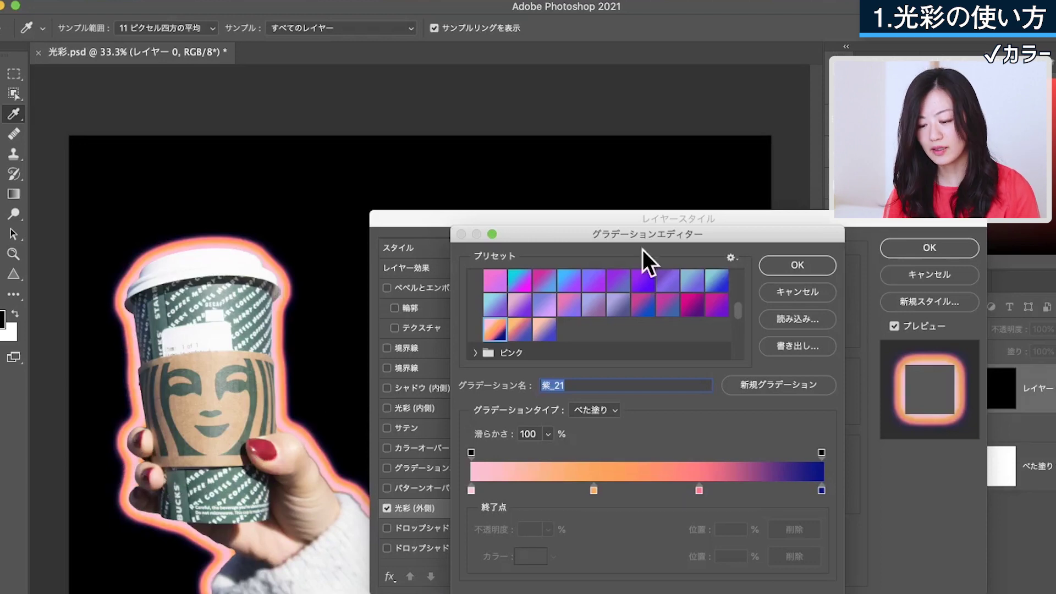
left_click(816, 300)
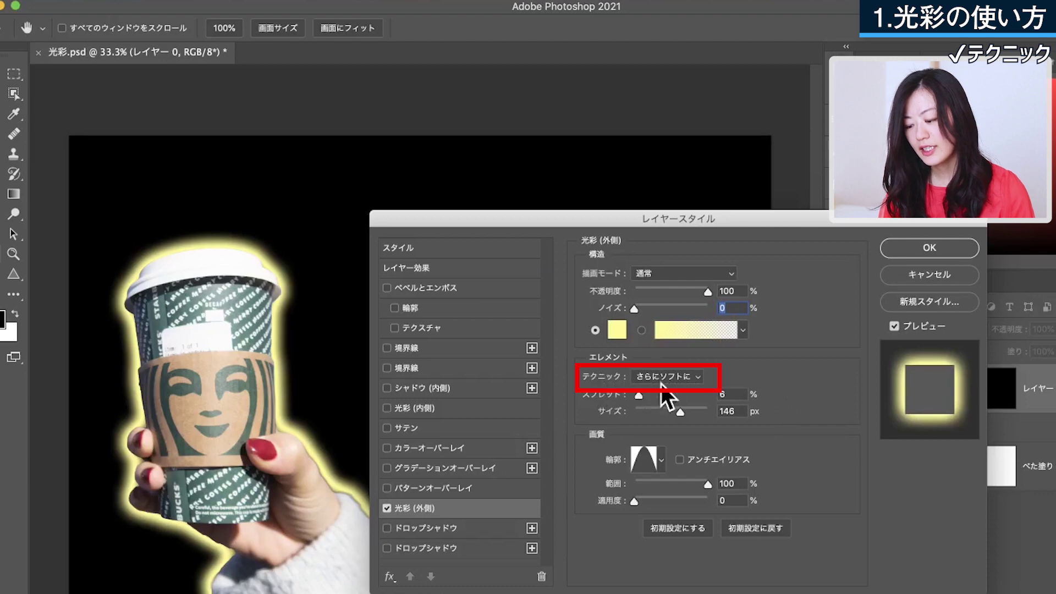
left_click(695, 377)
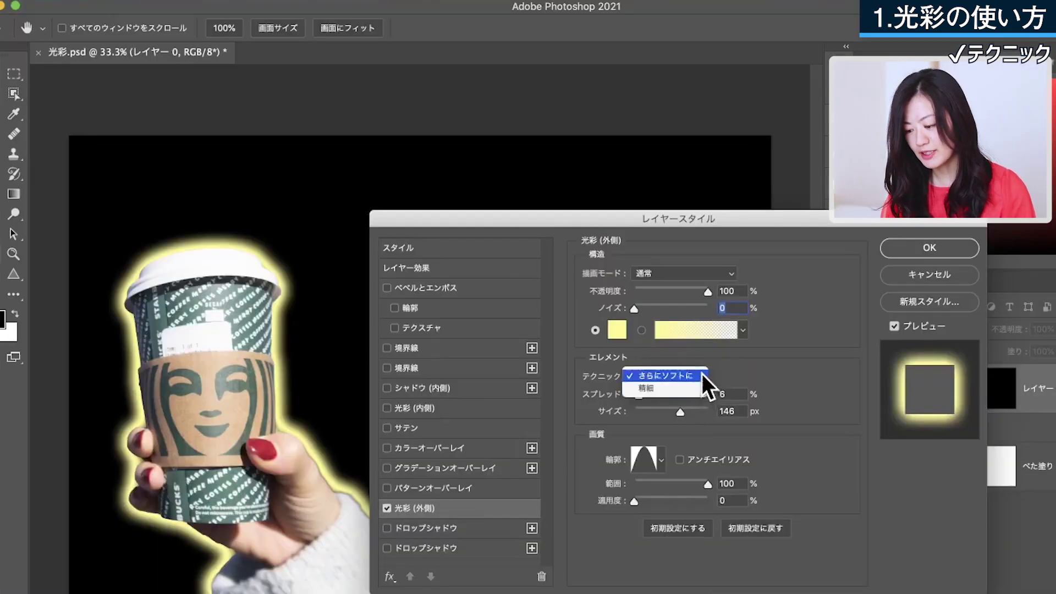
left_click(701, 374)
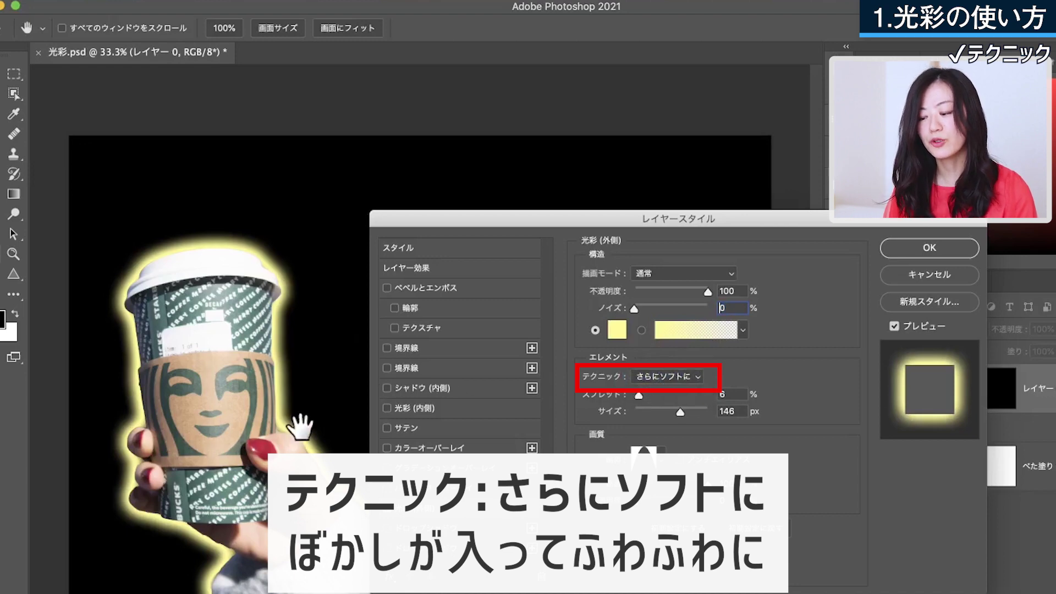
left_click(691, 379)
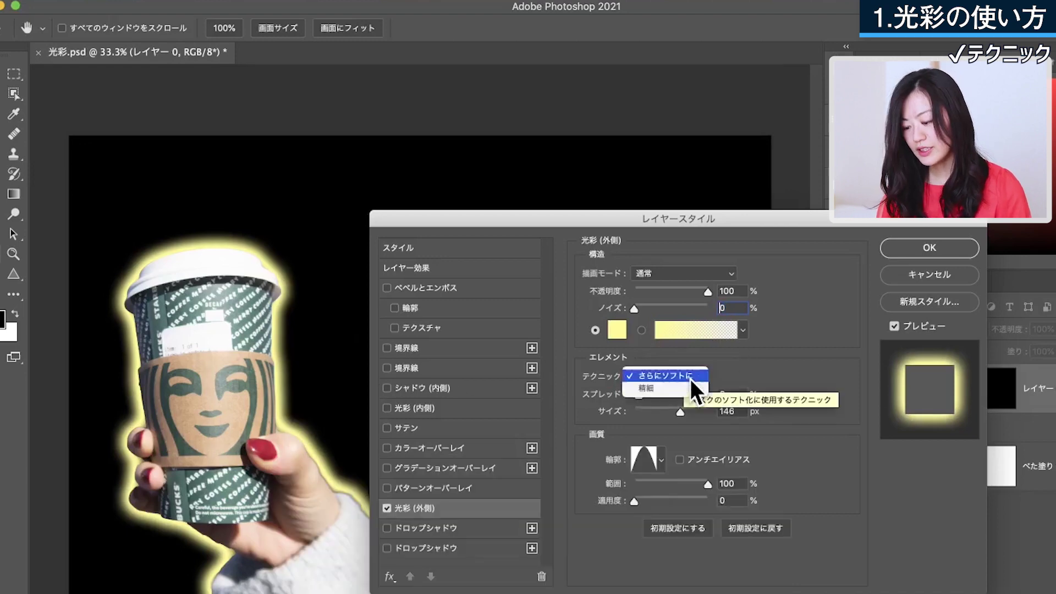
left_click(685, 389)
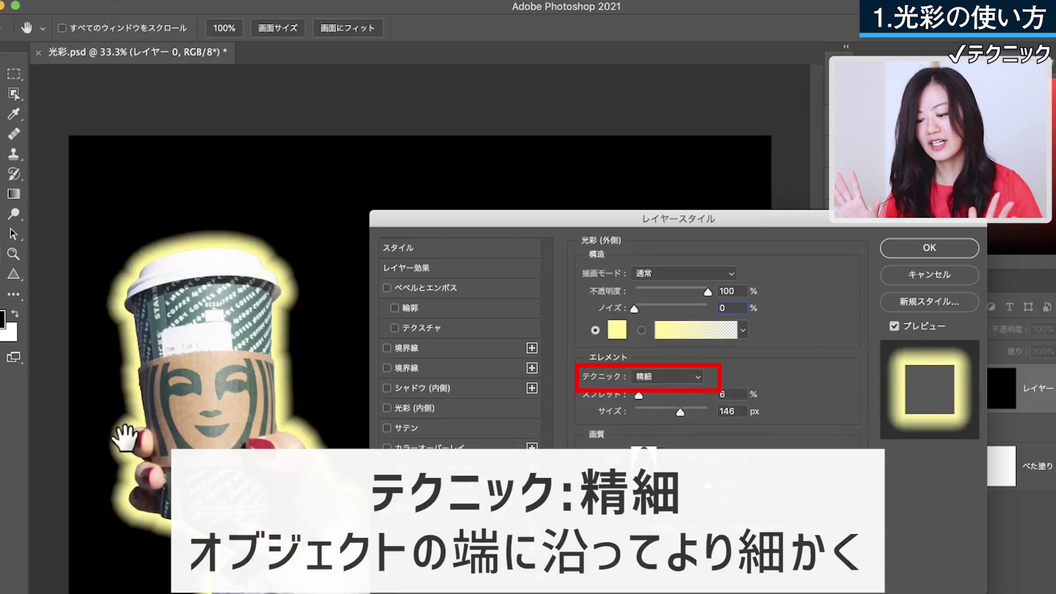
left_click(681, 382)
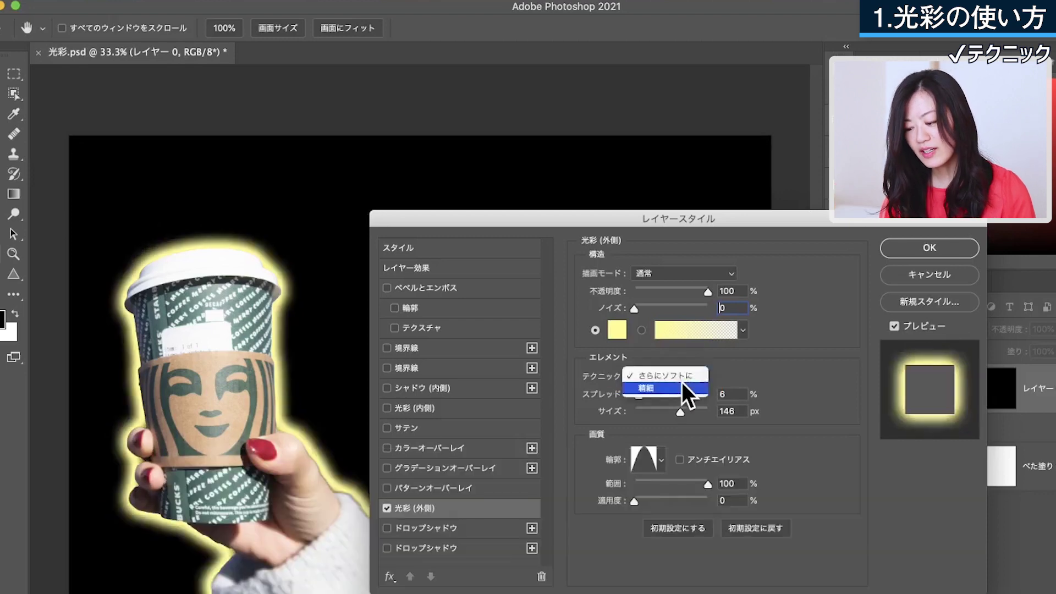
left_click(683, 374)
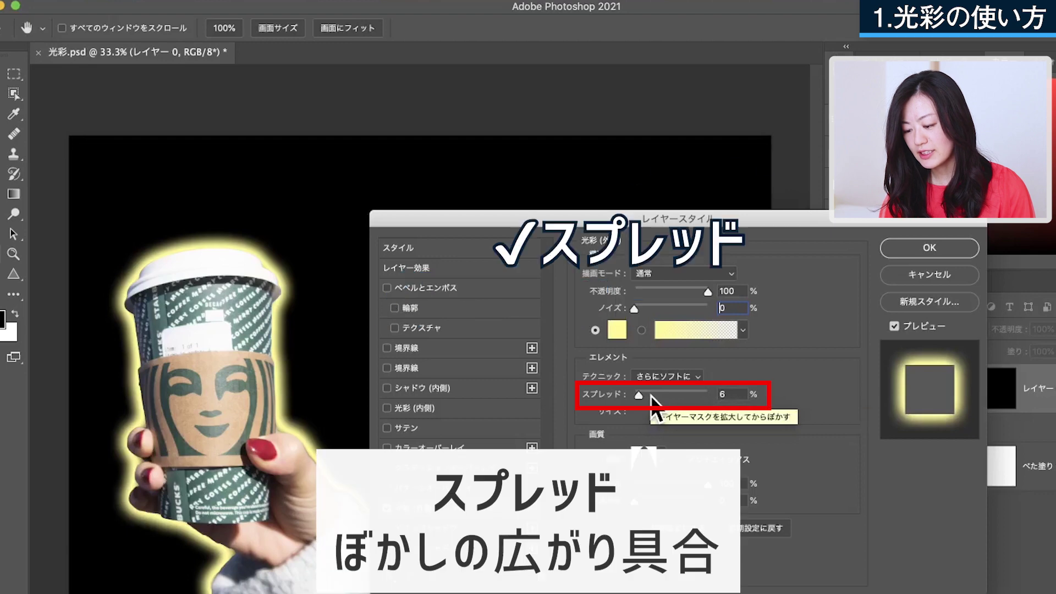
Test the glow's Spread range and apply the linear contour preset
left_click_drag(638, 392, 630, 392)
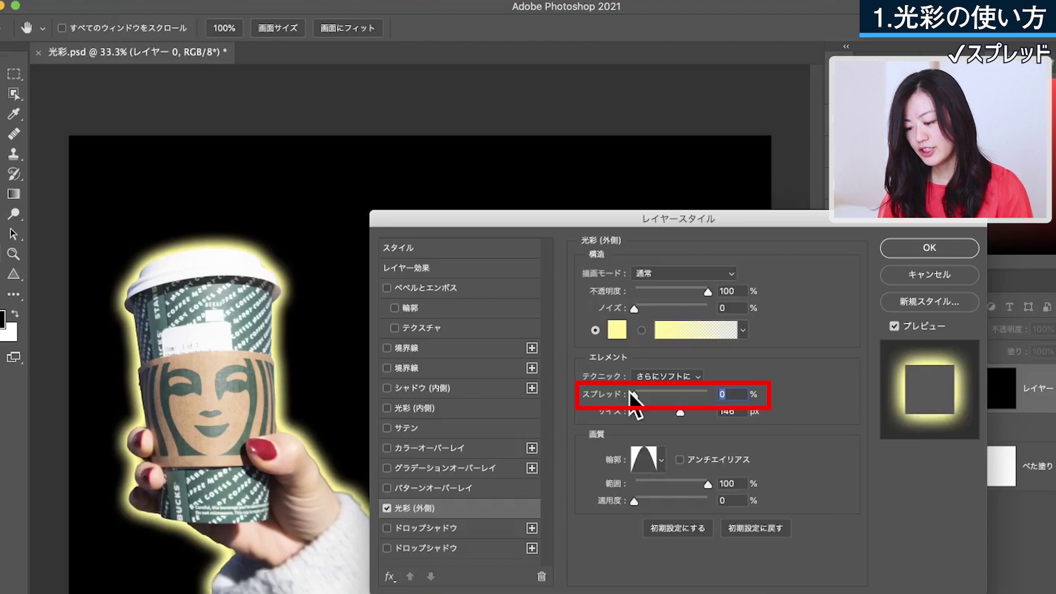
mouse_move(630, 392)
left_mouse_down()
mouse_move(712, 389)
mouse_move(696, 393)
left_mouse_up()
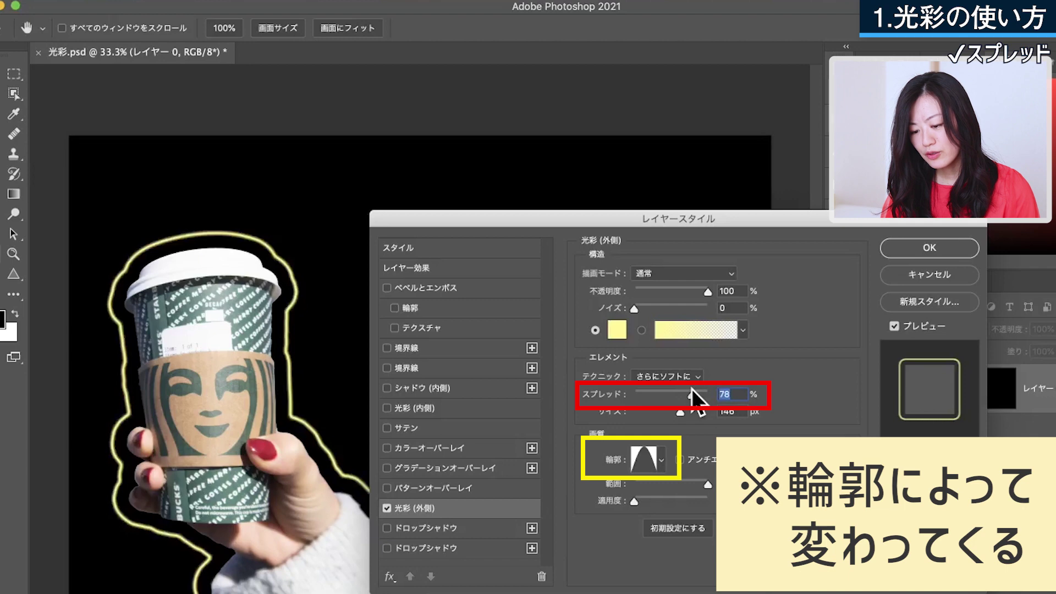
left_click(658, 460)
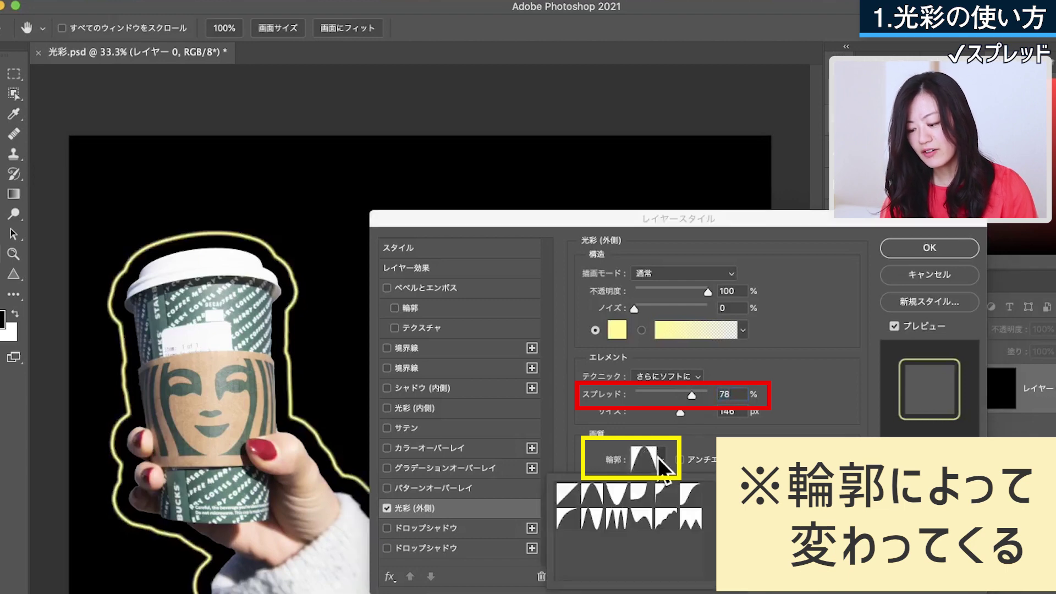
left_click(565, 498)
left_click(655, 396)
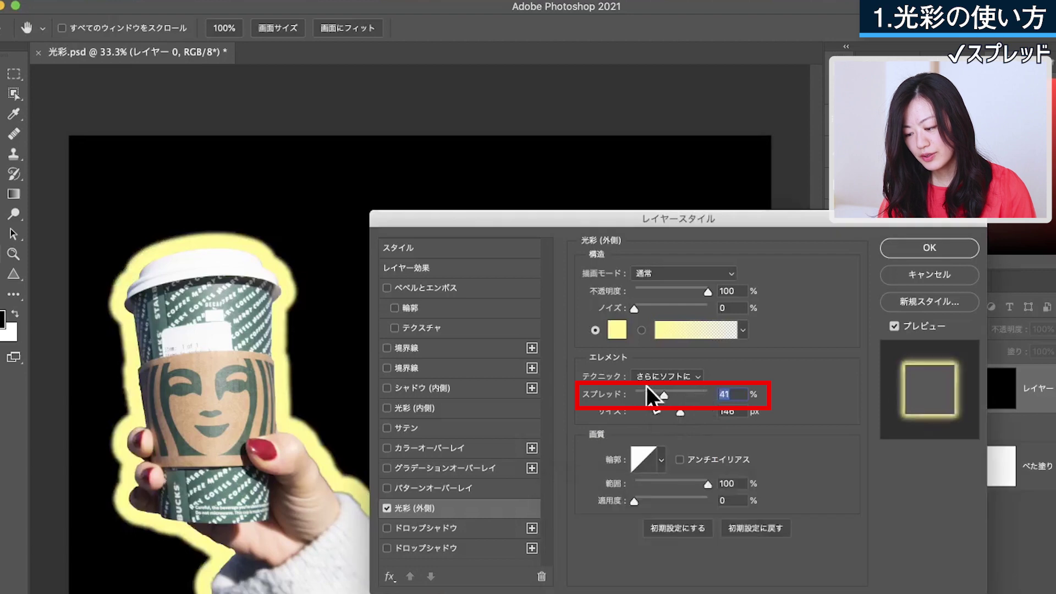
Sweep the glow's Spread from 0 to 100, settling at 33%
left_click_drag(646, 394, 610, 394)
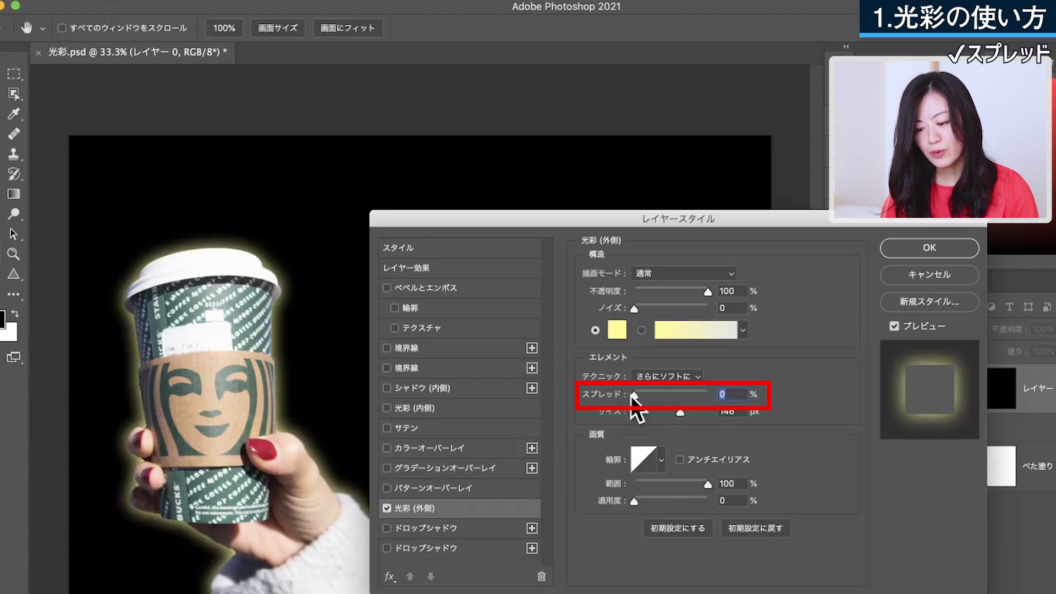
left_click_drag(633, 394, 709, 395)
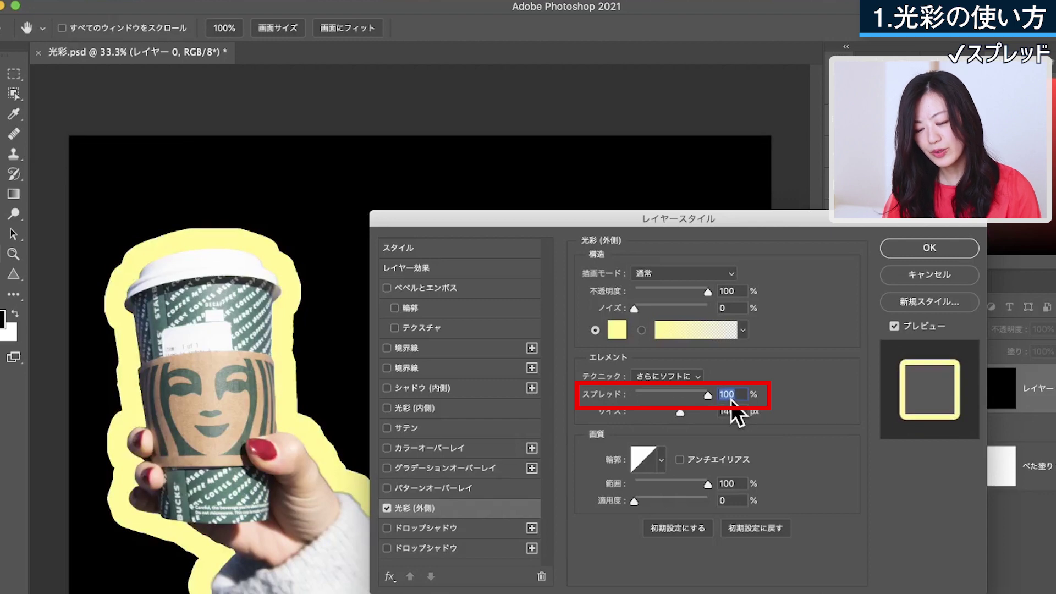
mouse_move(674, 391)
left_mouse_down()
mouse_move(659, 394)
mouse_move(682, 410)
left_mouse_up()
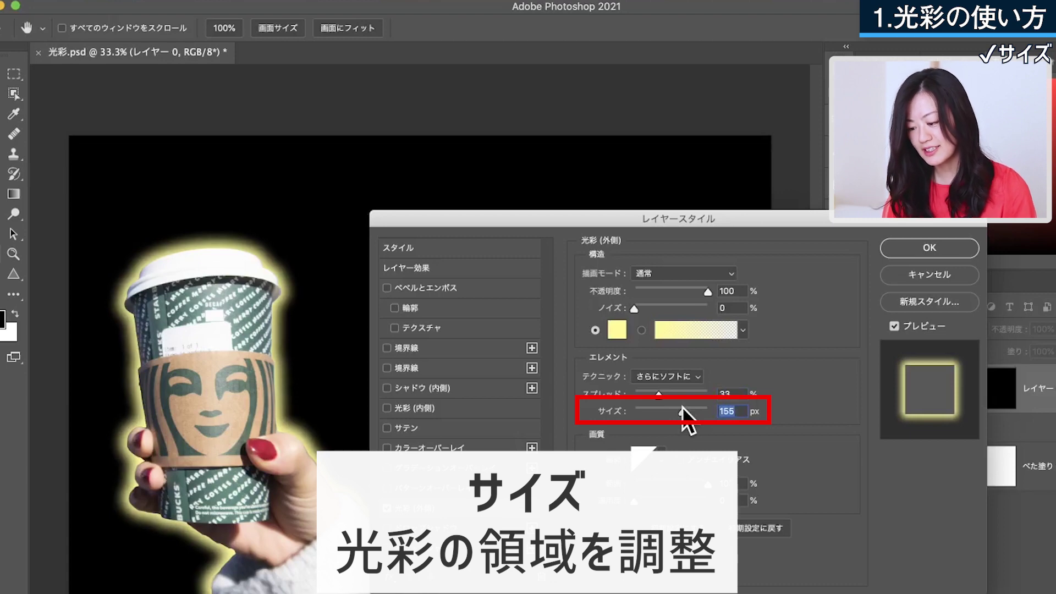
Compare wider and narrower outer glow sizes, settling on 131 px
left_click_drag(682, 410, 708, 412)
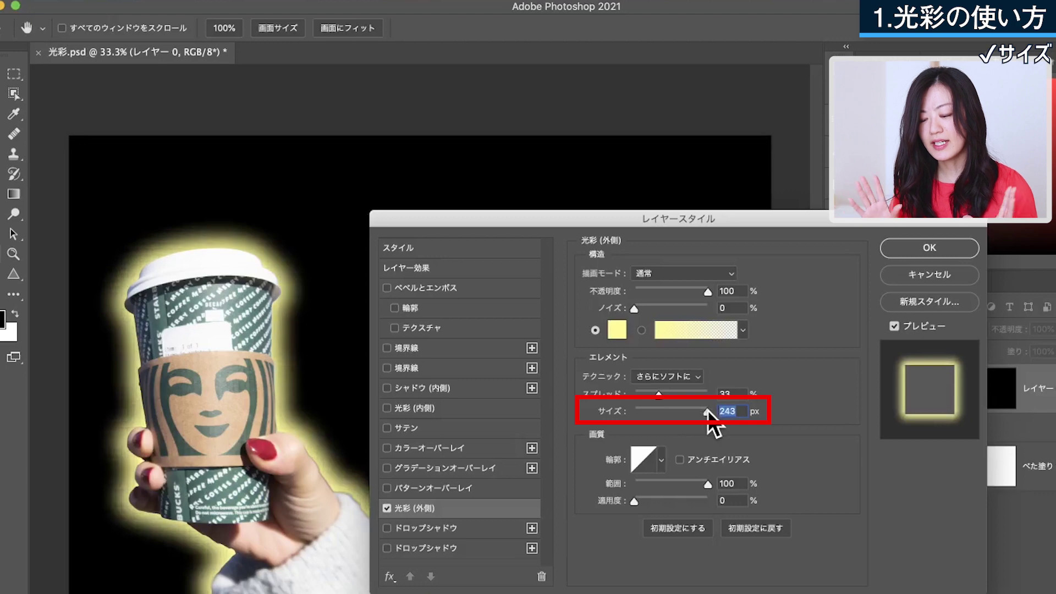
left_click_drag(708, 411, 665, 420)
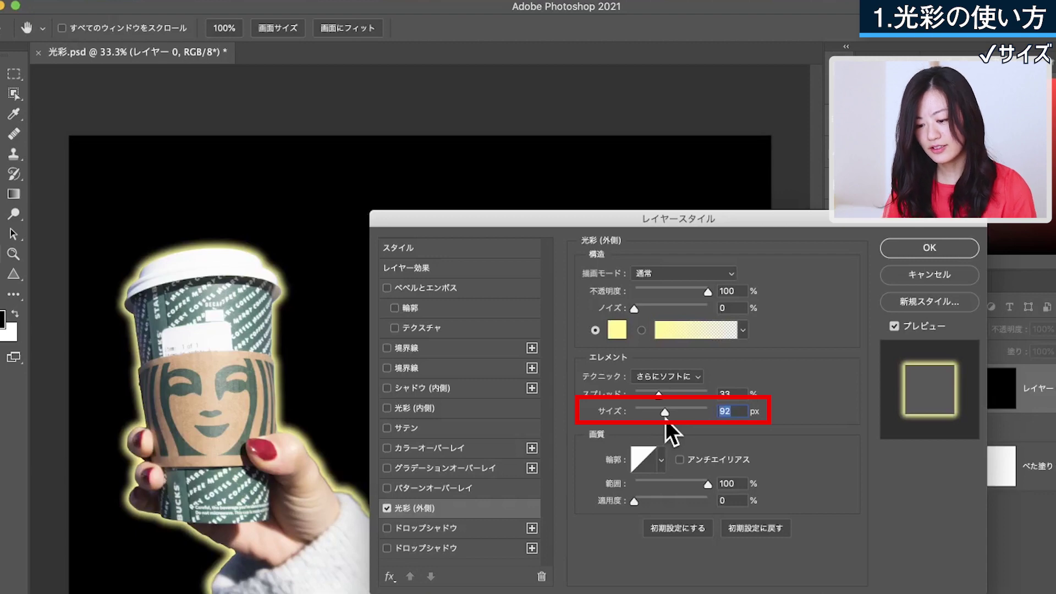
left_click_drag(666, 421, 676, 430)
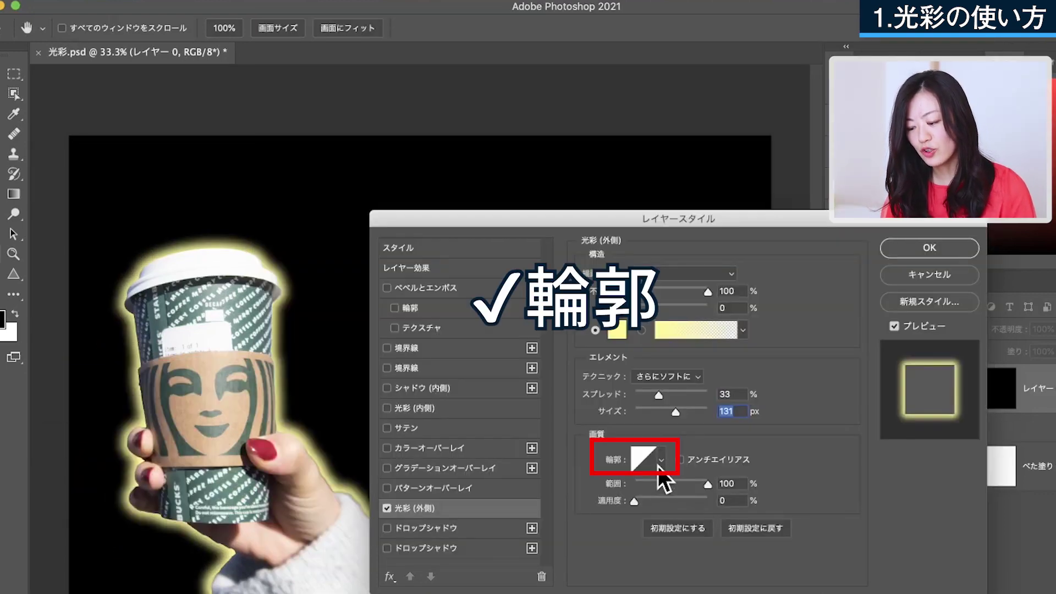
left_click(658, 466)
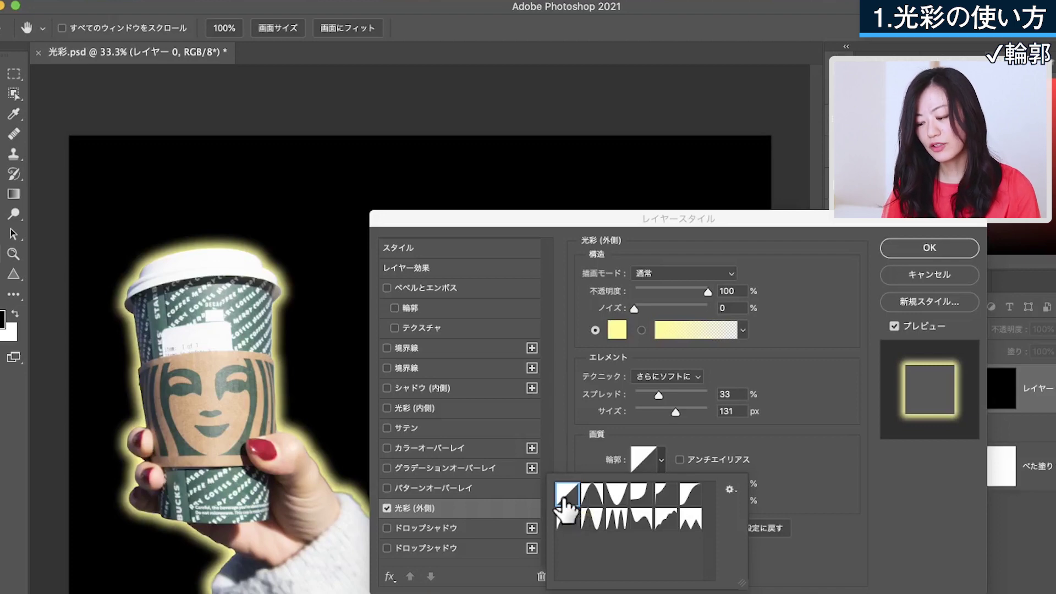
left_click(691, 523)
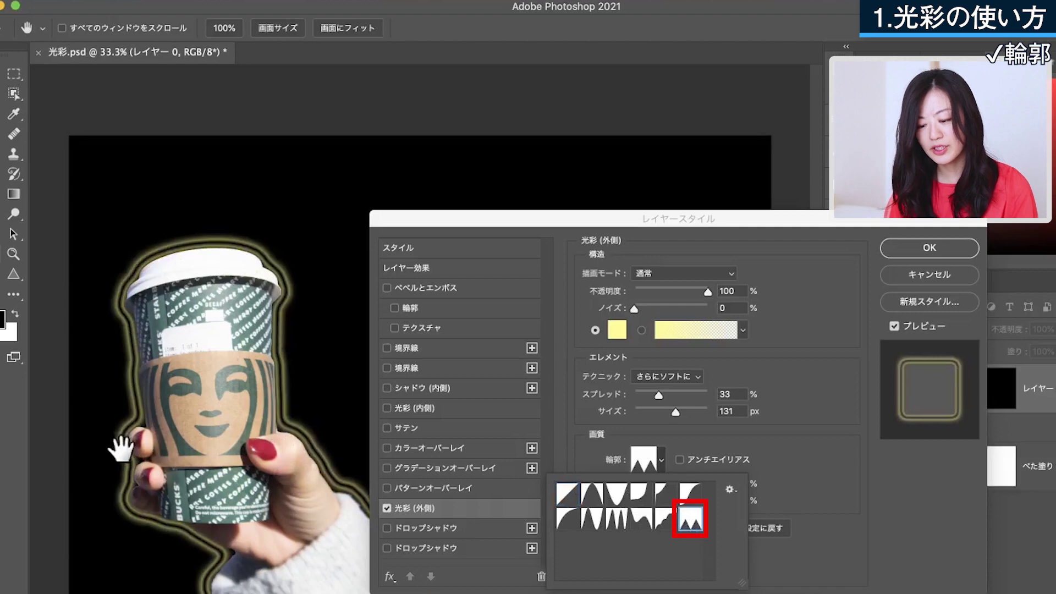
left_click(712, 424)
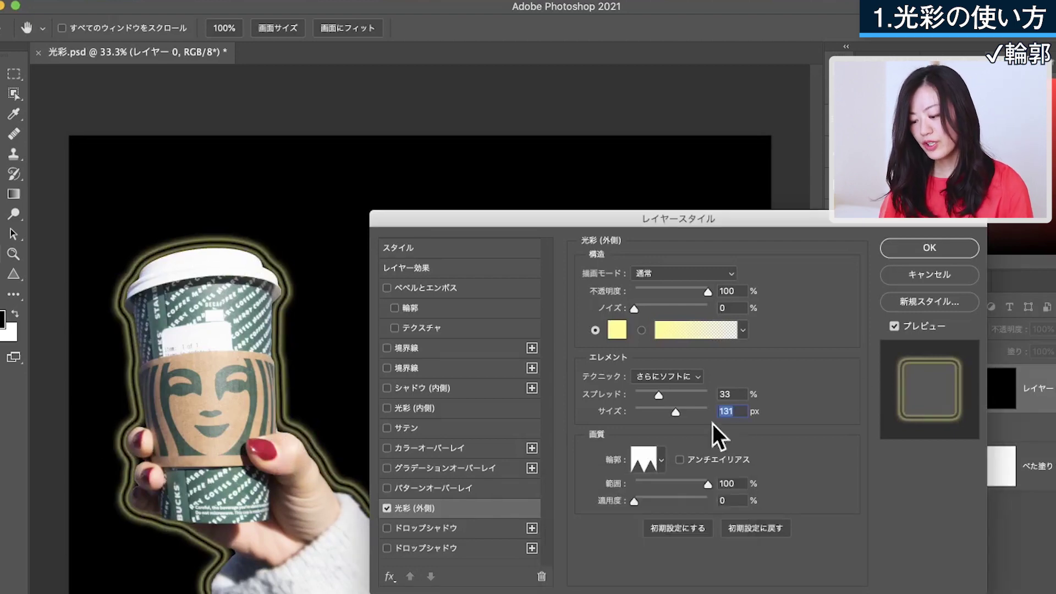
left_click(660, 460)
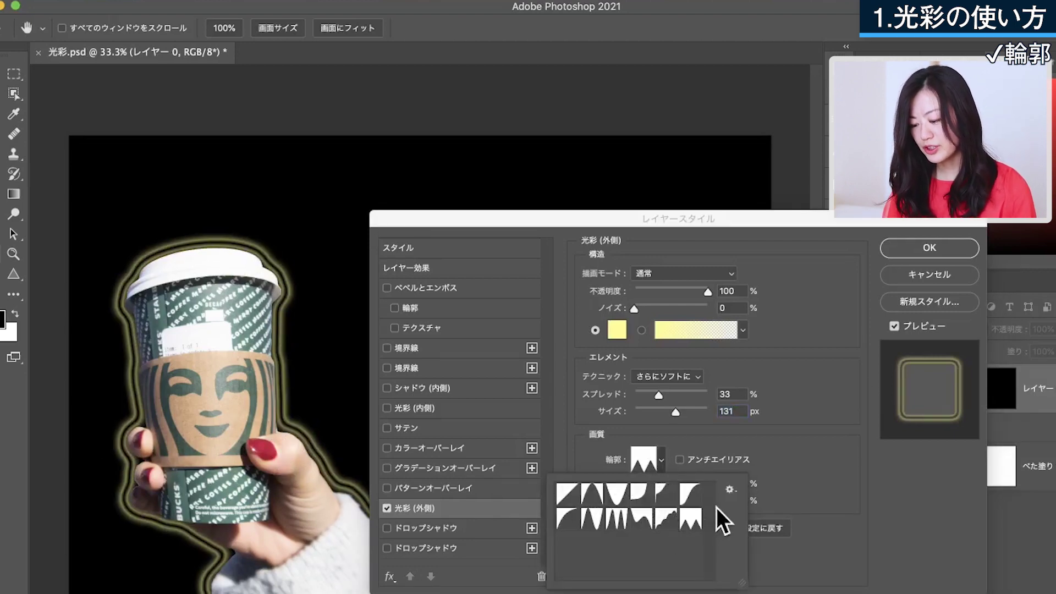
left_click(760, 414)
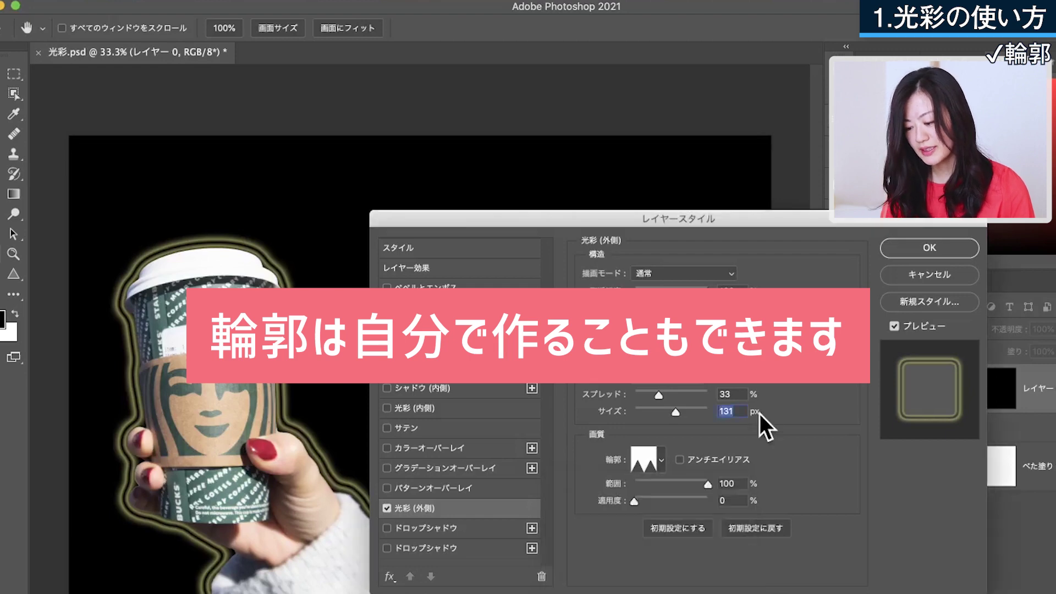
left_click(660, 460)
left_click(566, 496)
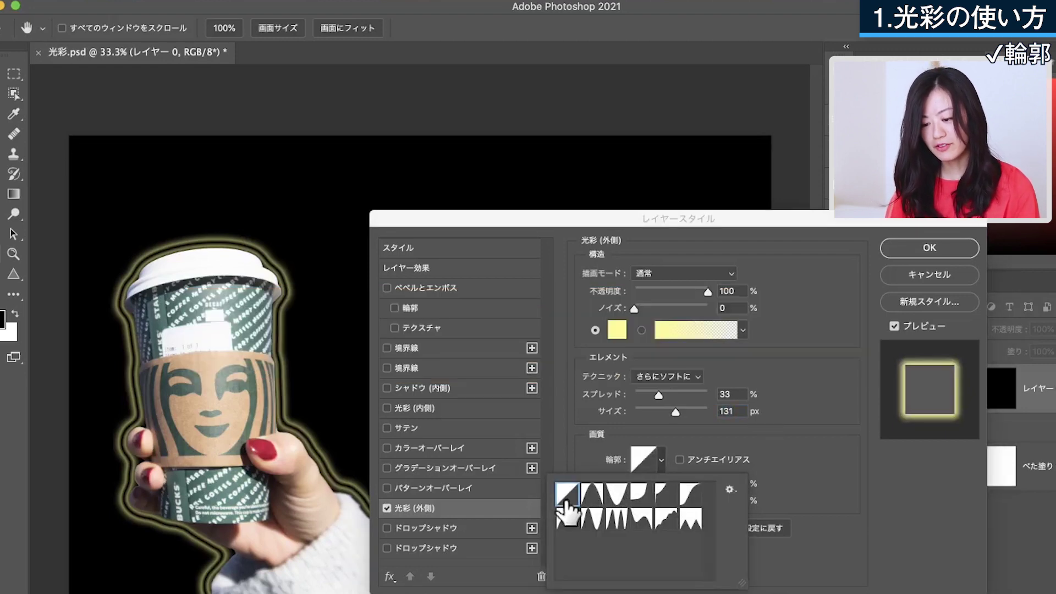
left_click(838, 428)
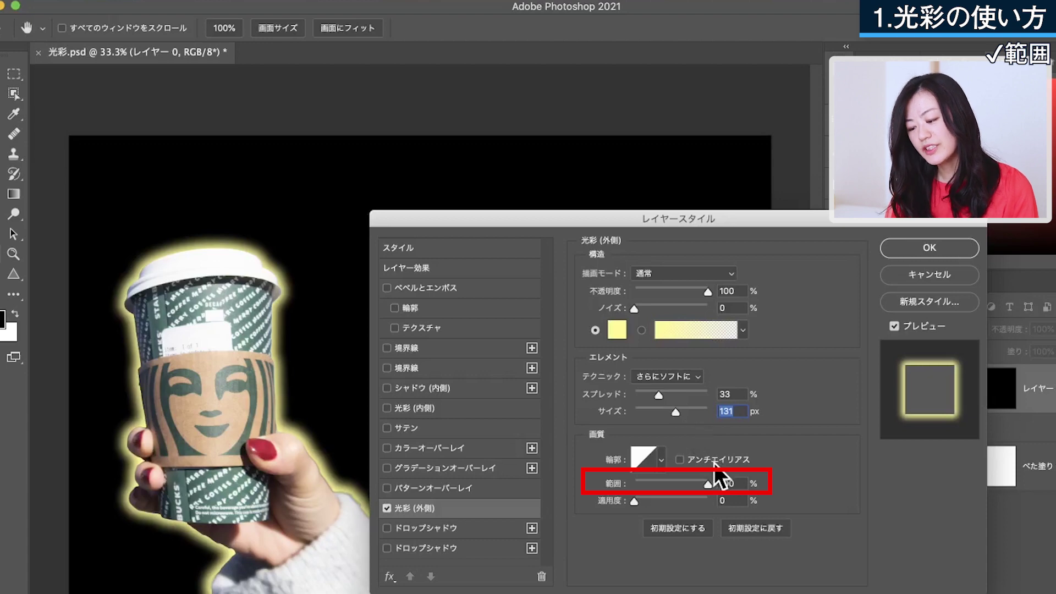
left_click(624, 472)
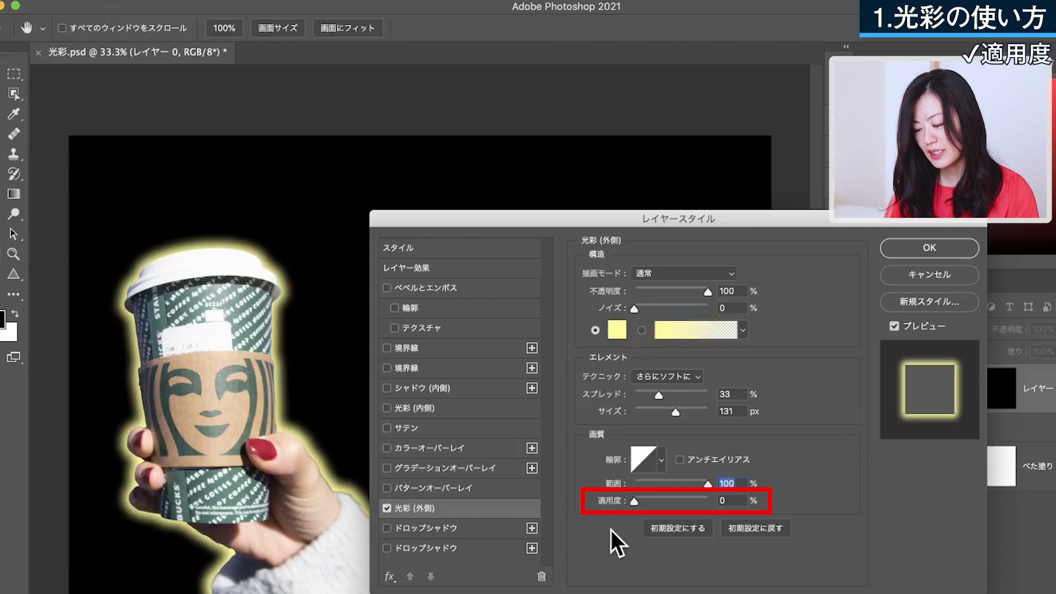
Switch the glow to a gradient using the pink-orange-navy preset from the purple set
left_click(642, 330)
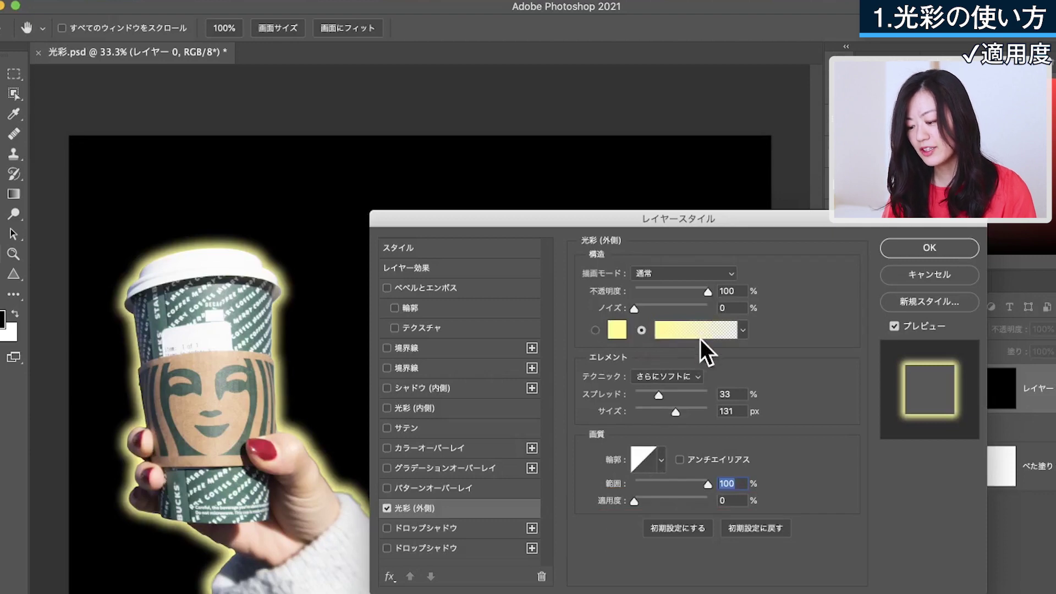
left_click(701, 333)
left_click(477, 325)
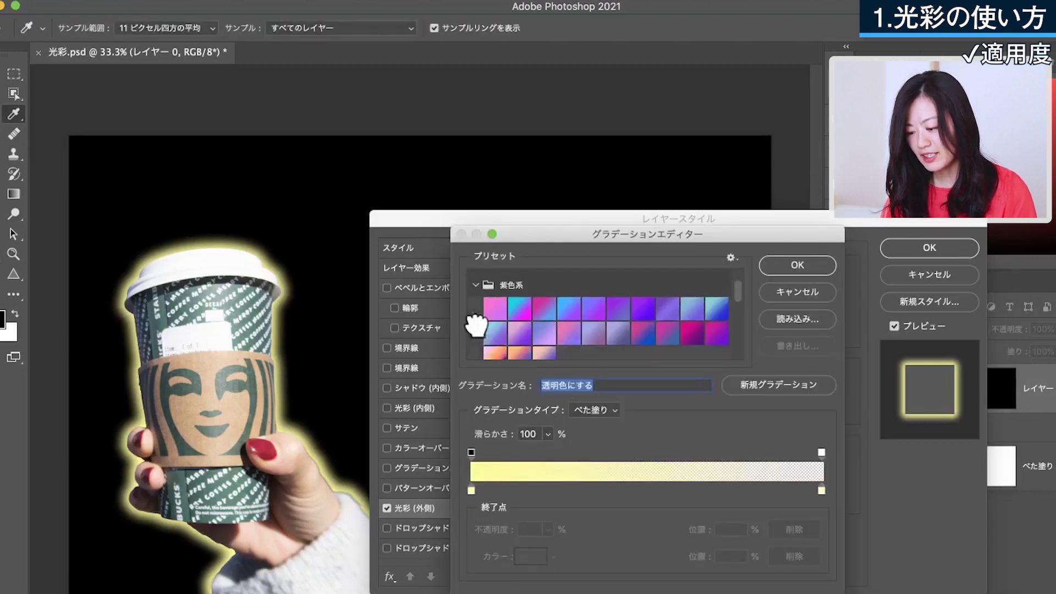
scroll(477, 328, "down", 1)
left_click(491, 336)
left_click(811, 270)
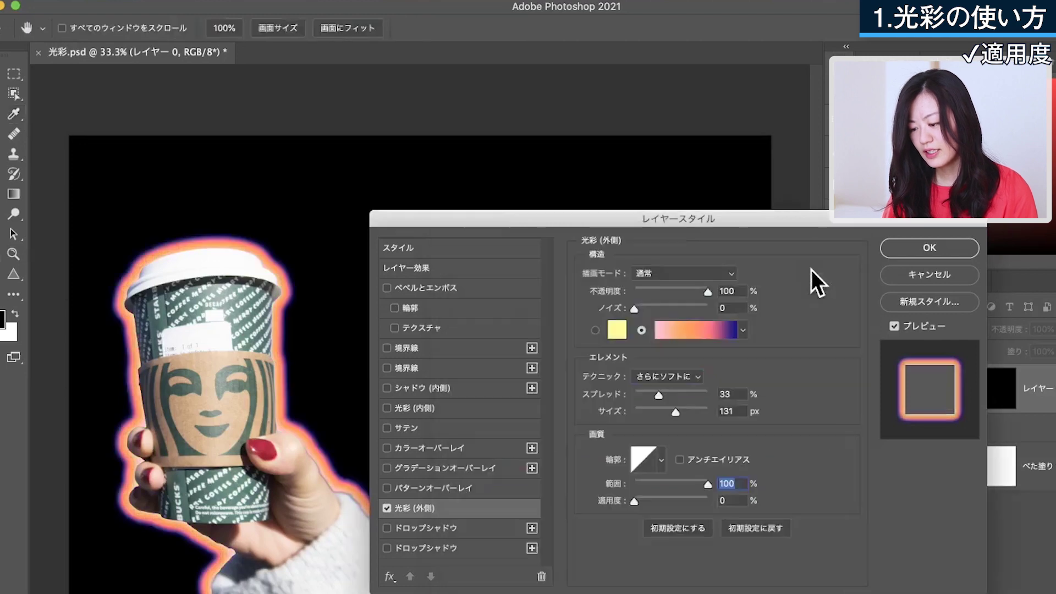
Raise the glow's jitter to 67%, then switch Outer Glow off
left_click(635, 501)
left_click_drag(635, 500, 683, 501)
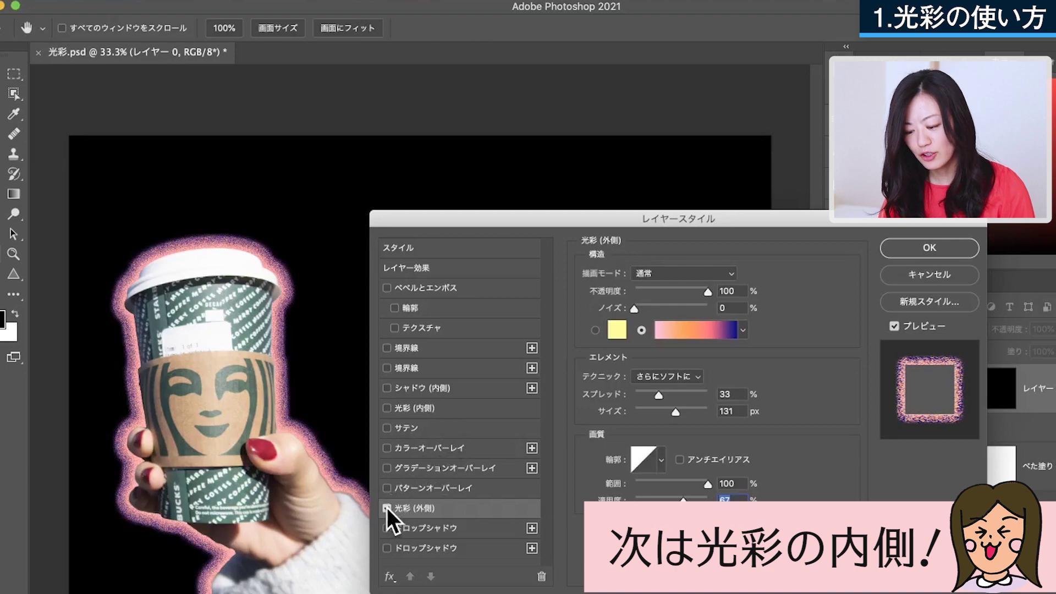
left_click(387, 508)
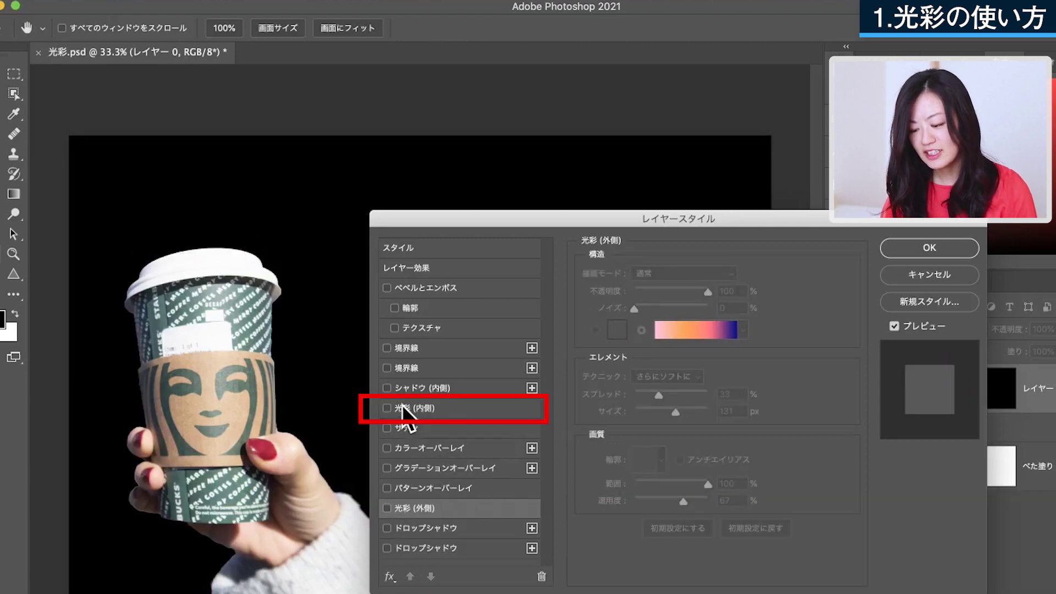
Turn on a pink Softer inner glow from the edges and raise its size to 250 px
left_click(401, 405)
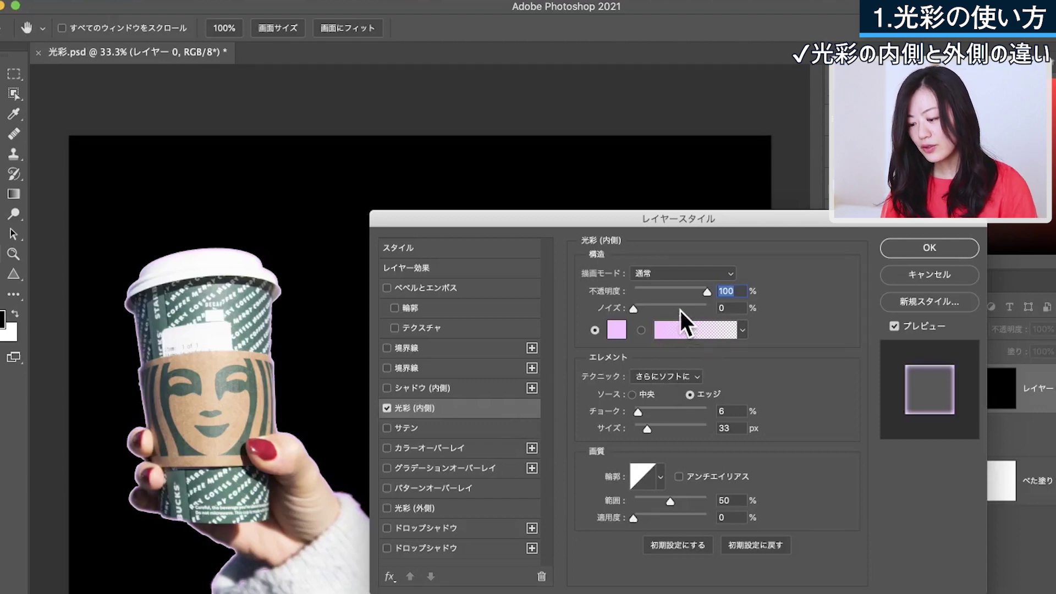
left_click_drag(649, 426, 712, 420)
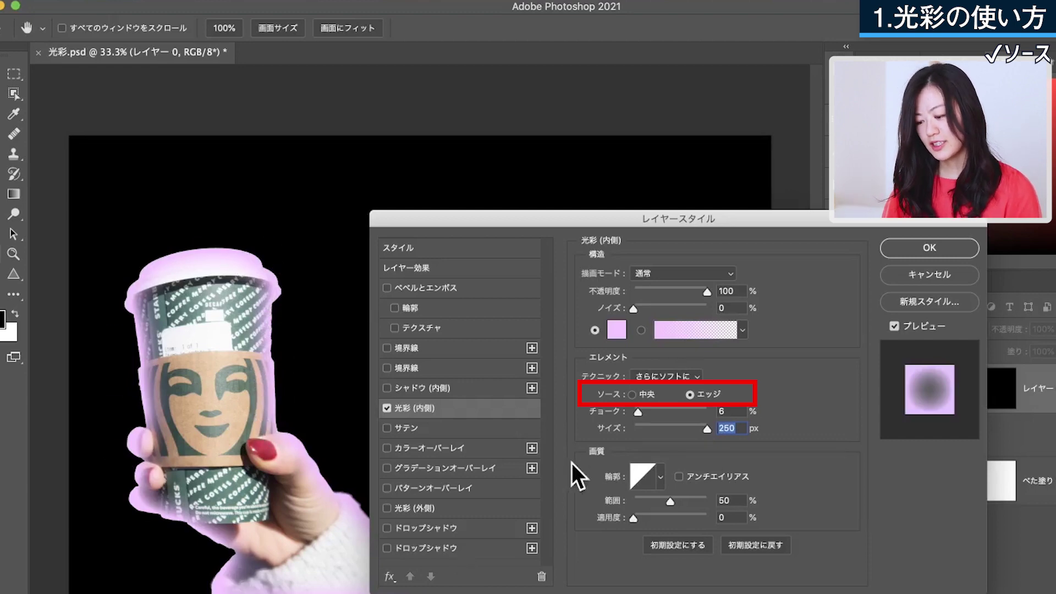
Compare Center and Edge inner-glow sources, then try choke at 47 and back to 0
left_click(638, 390)
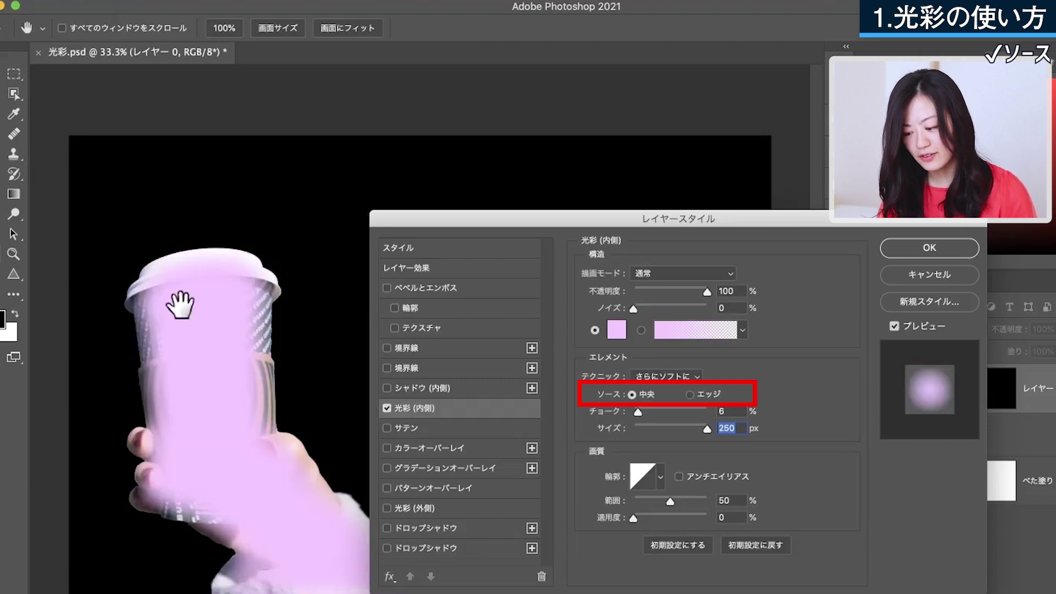
left_click(702, 393)
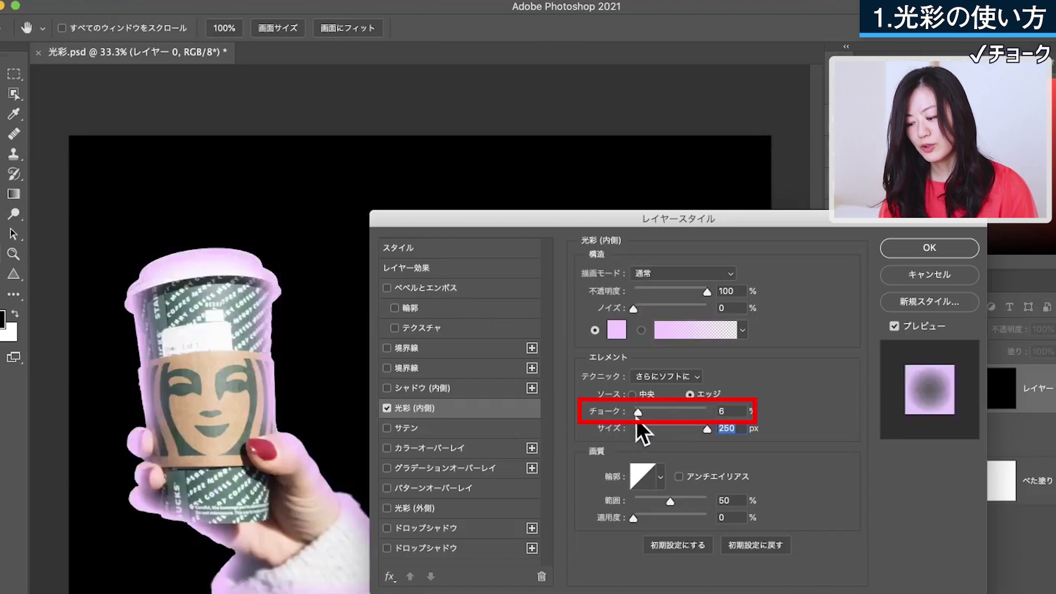
left_click_drag(636, 408, 669, 404)
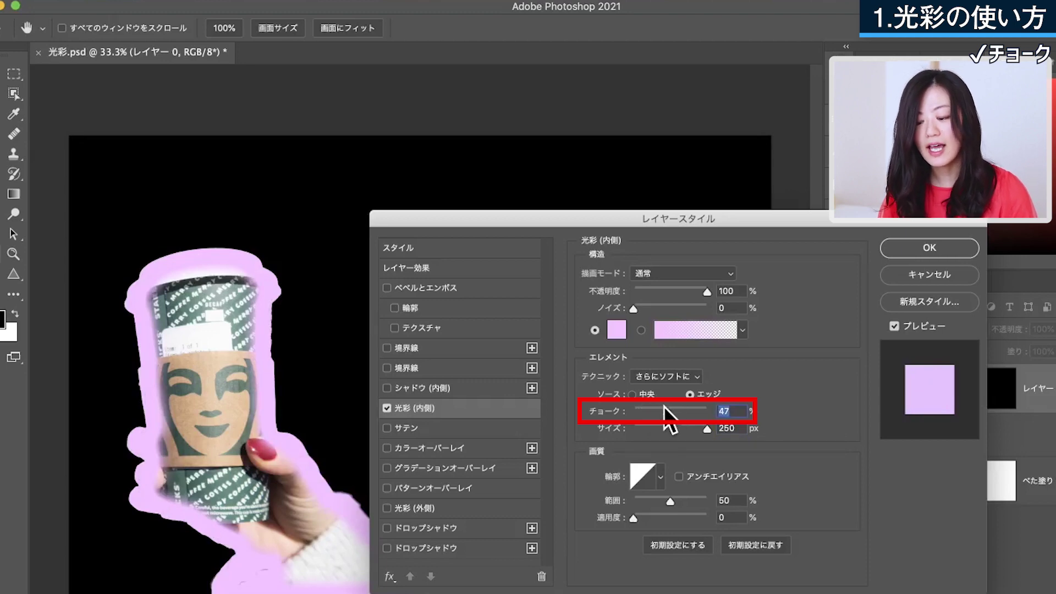
left_click_drag(665, 408, 630, 402)
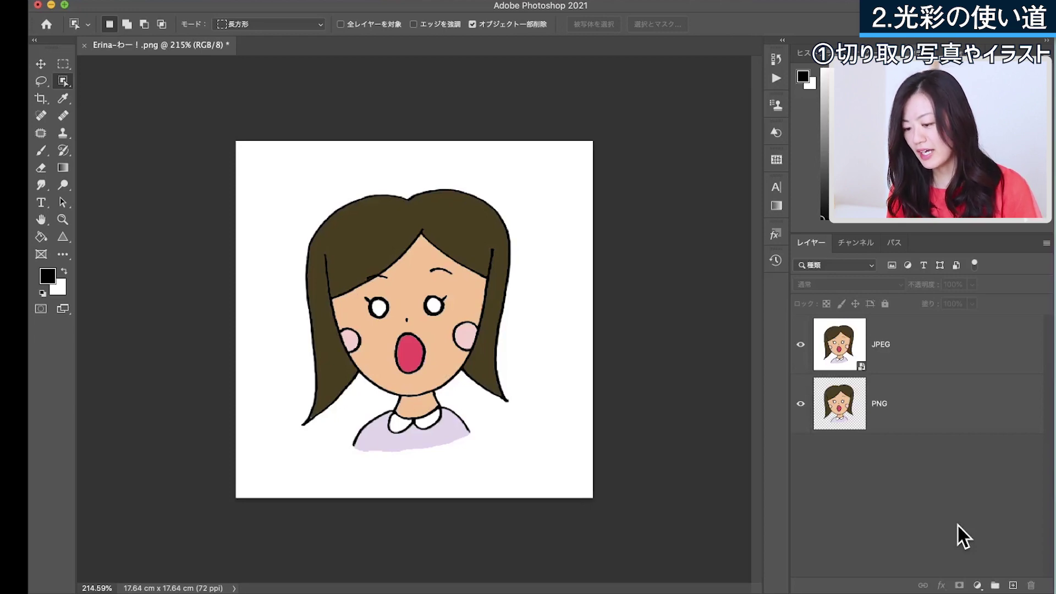
Select the cartoon girl's JPEG layer and open its Layer Style dialog, moved aside to show the illustration
left_click(935, 363)
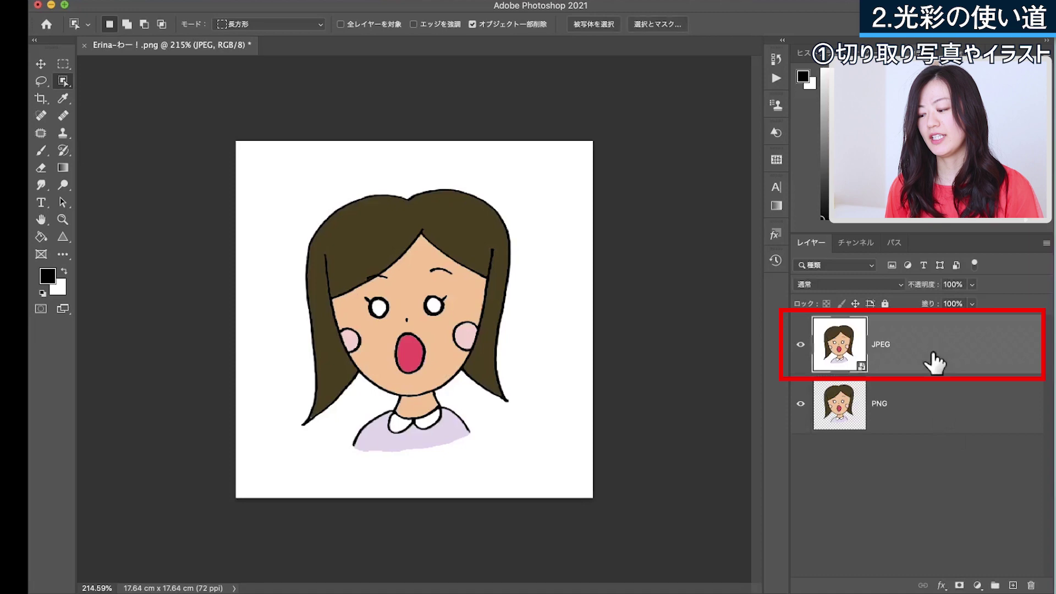
left_click(923, 410)
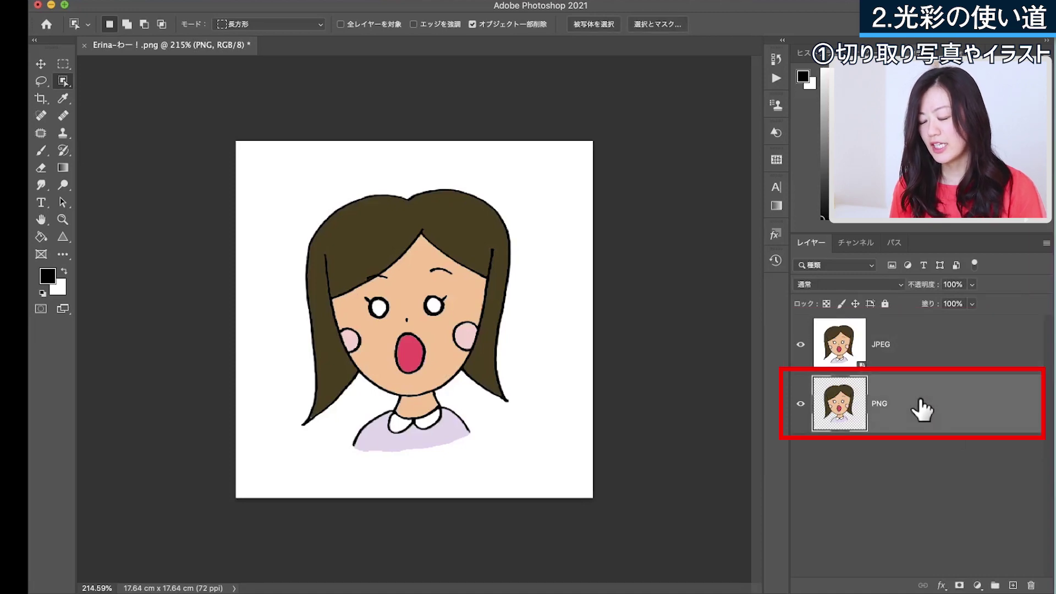
left_click(938, 366)
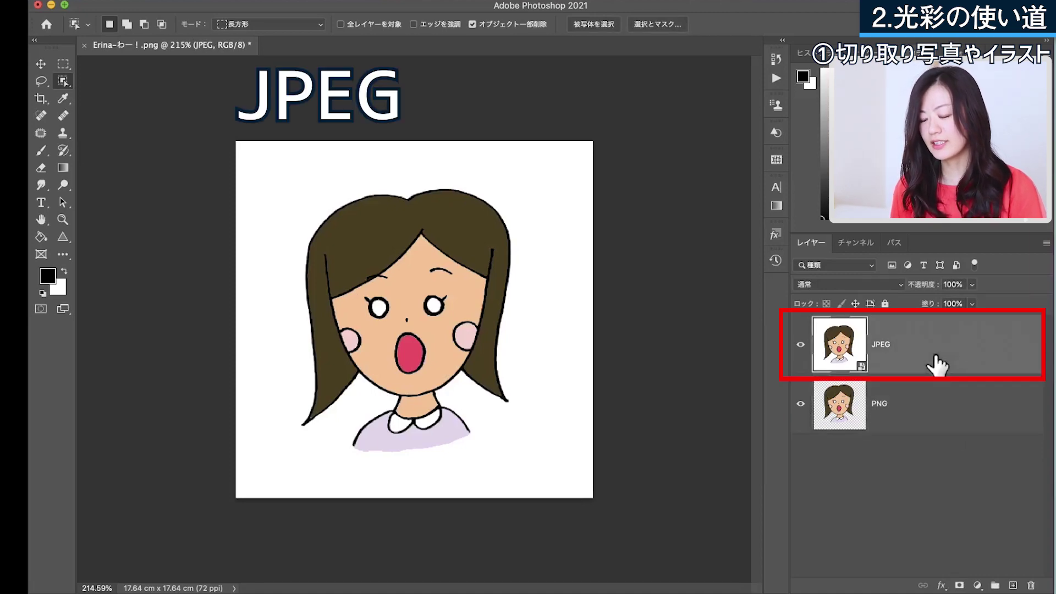
double_click(1012, 361)
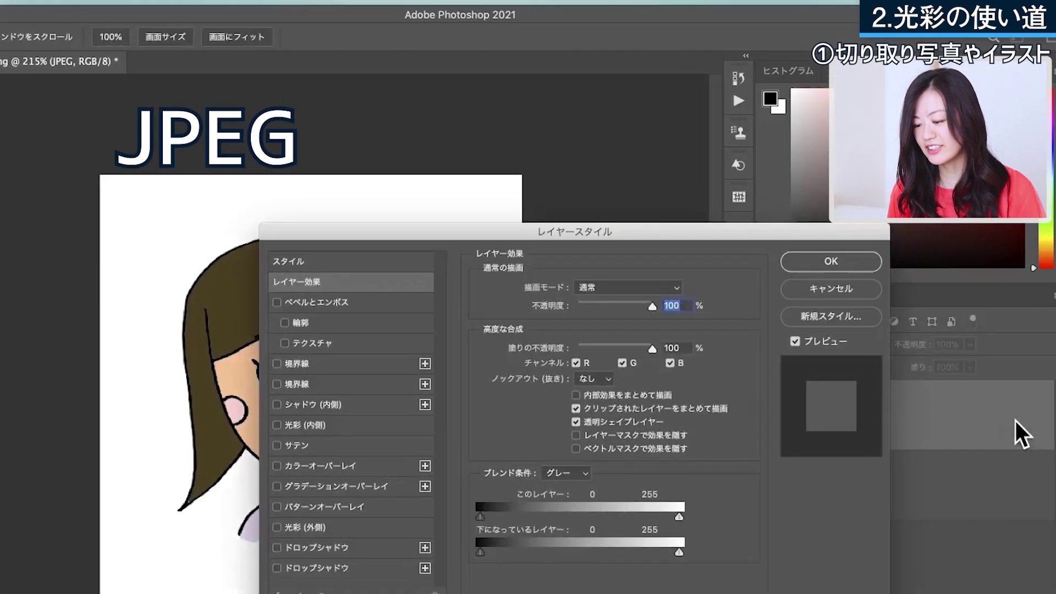
left_click_drag(626, 234, 799, 213)
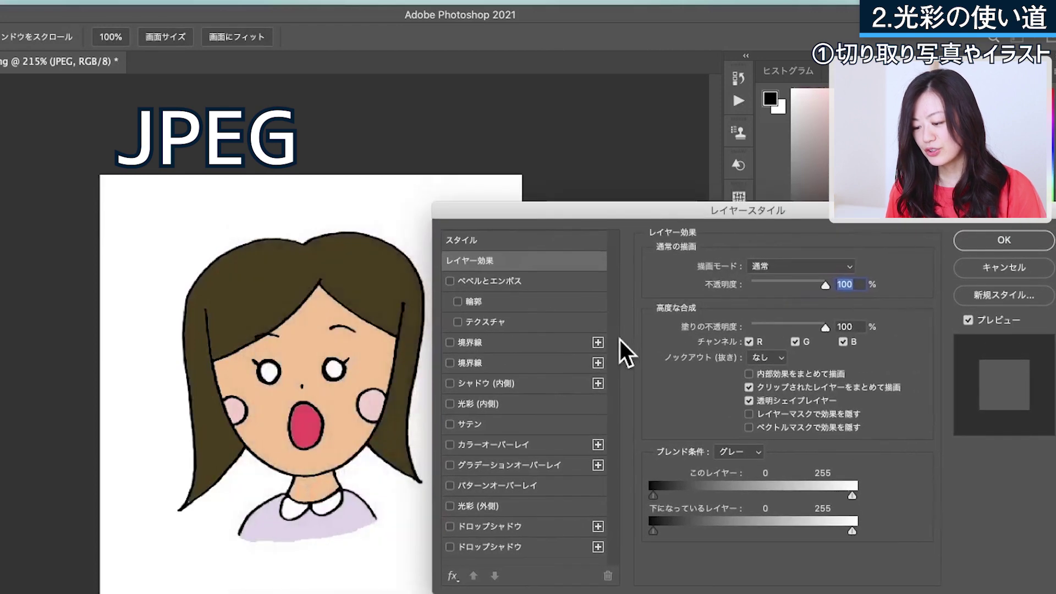
Add a yellow Outer Glow with 26% spread to the JPEG layer
left_click(520, 502)
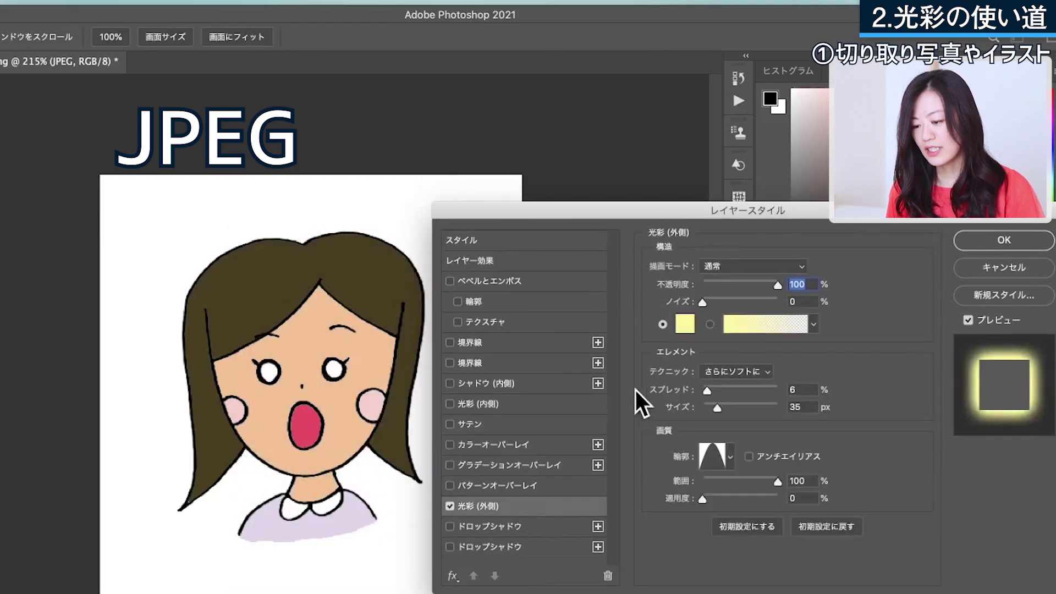
left_click_drag(708, 390, 723, 390)
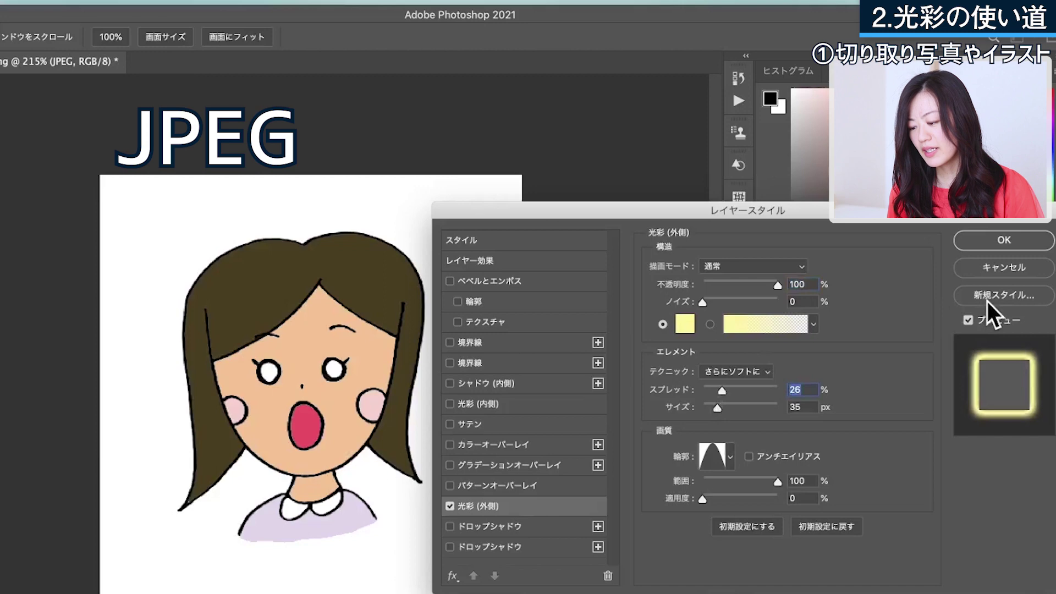
left_click(1000, 235)
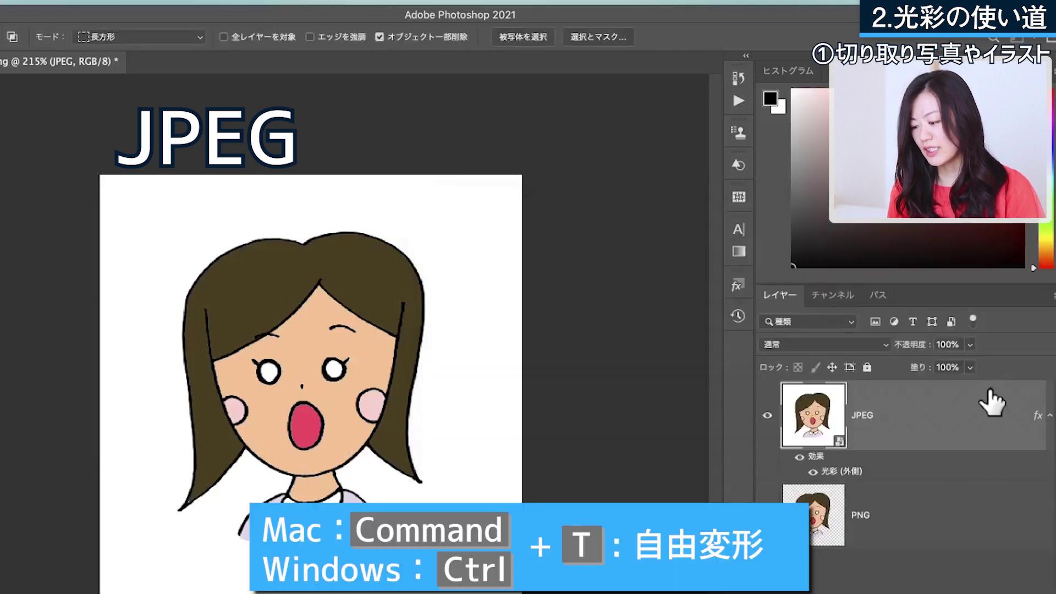
Scale the JPEG girl to about 91.10%, centre it on the canvas, then hide the layer
key("ctrl+t")
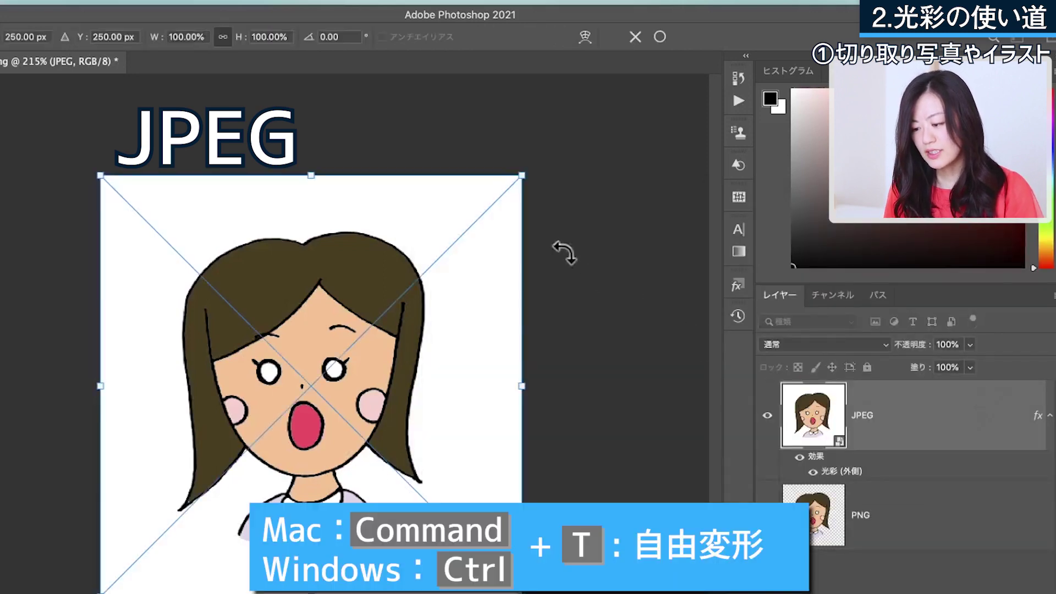
left_click_drag(522, 176, 484, 212)
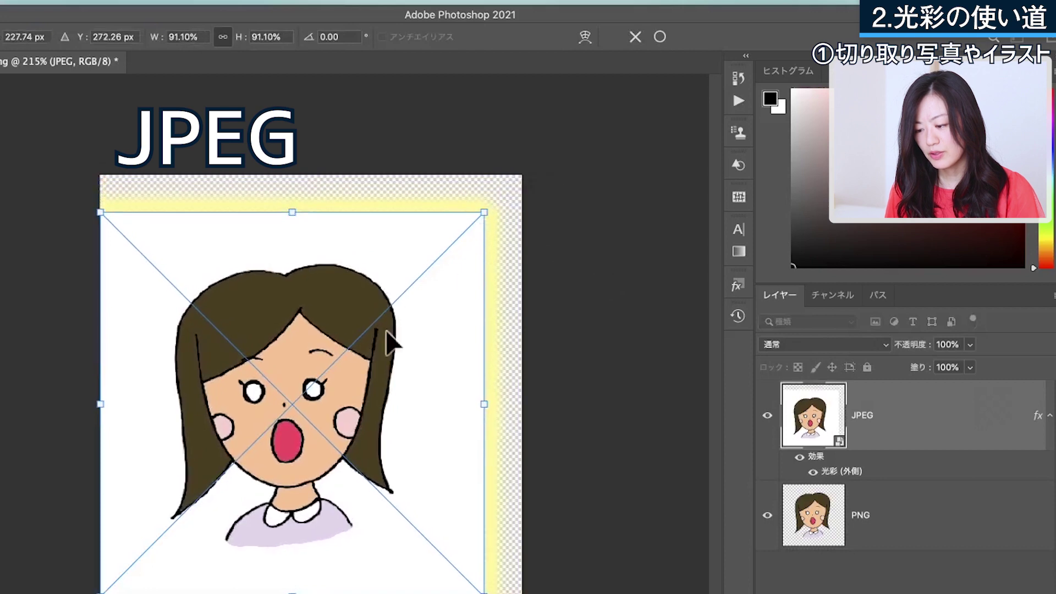
left_click_drag(389, 271, 413, 325)
key("Return")
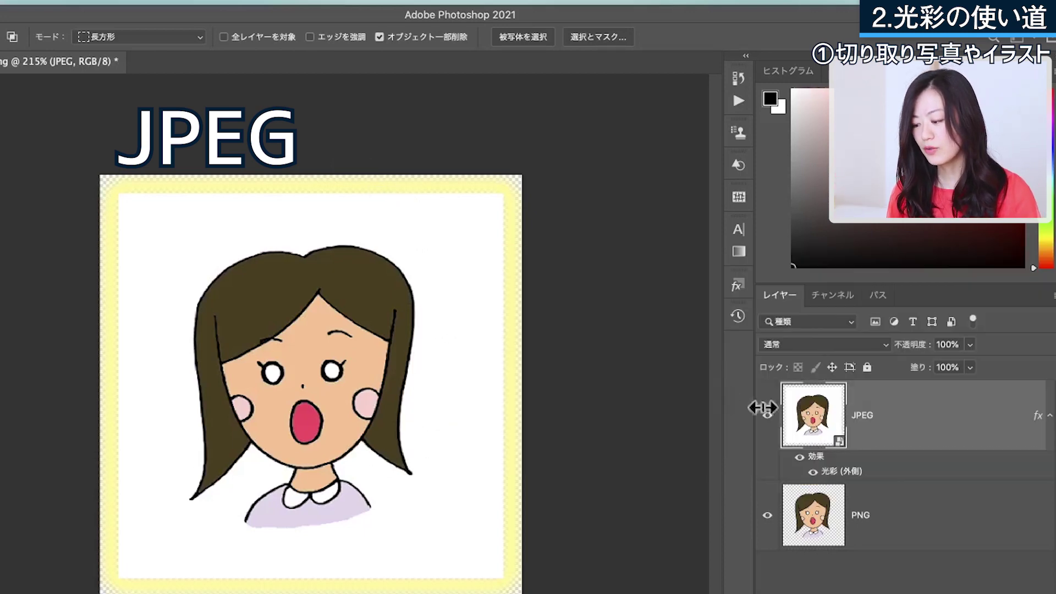
left_click(767, 415)
Enable the default soft yellow Outer Glow (光彩 外側) on the PNG girl layer
left_click(903, 536)
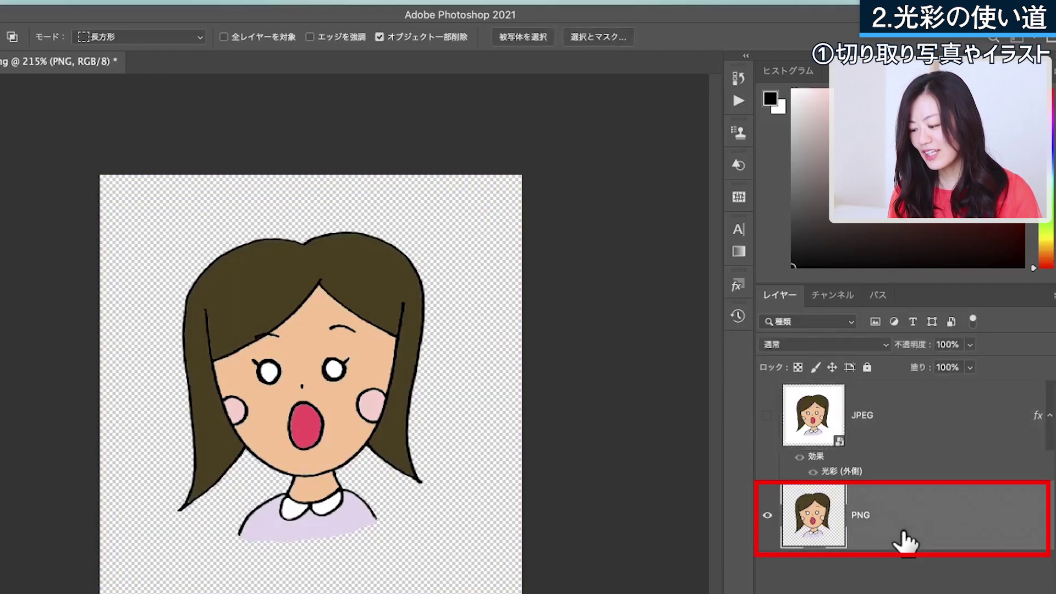
double_click(992, 511)
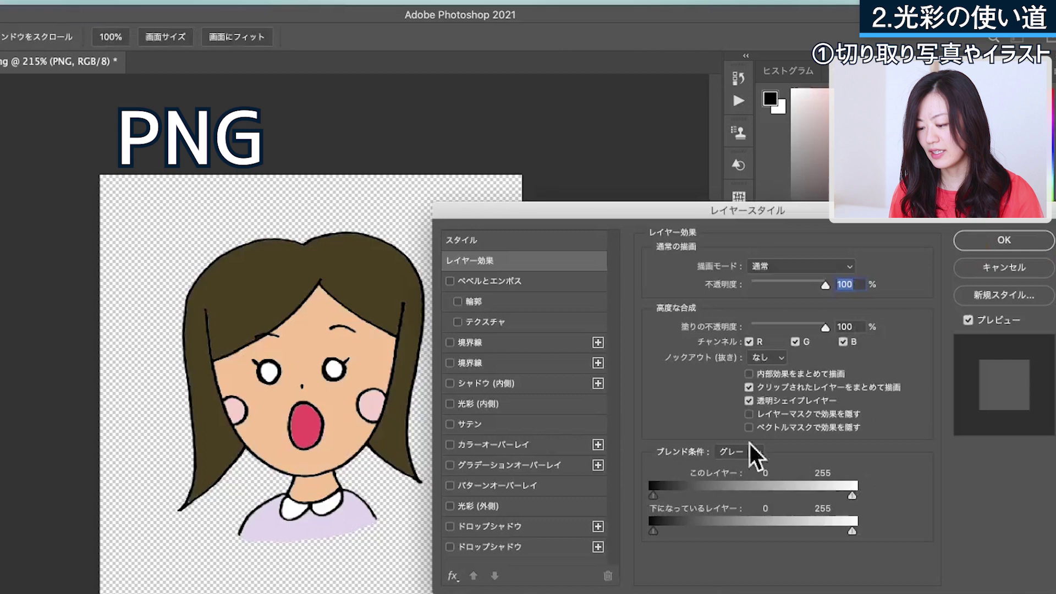
left_click(507, 506)
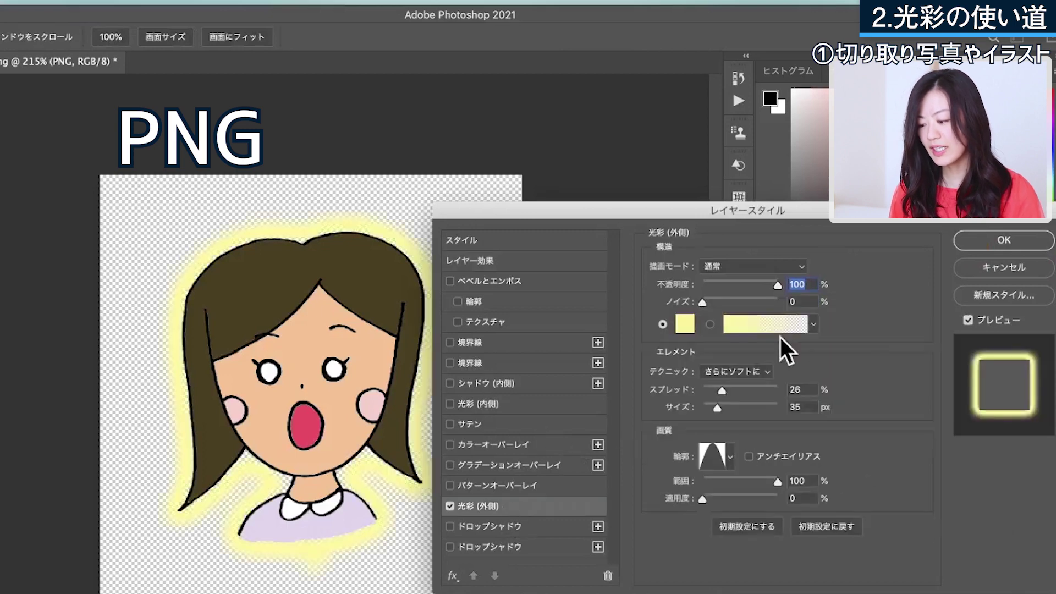
left_click(1005, 240)
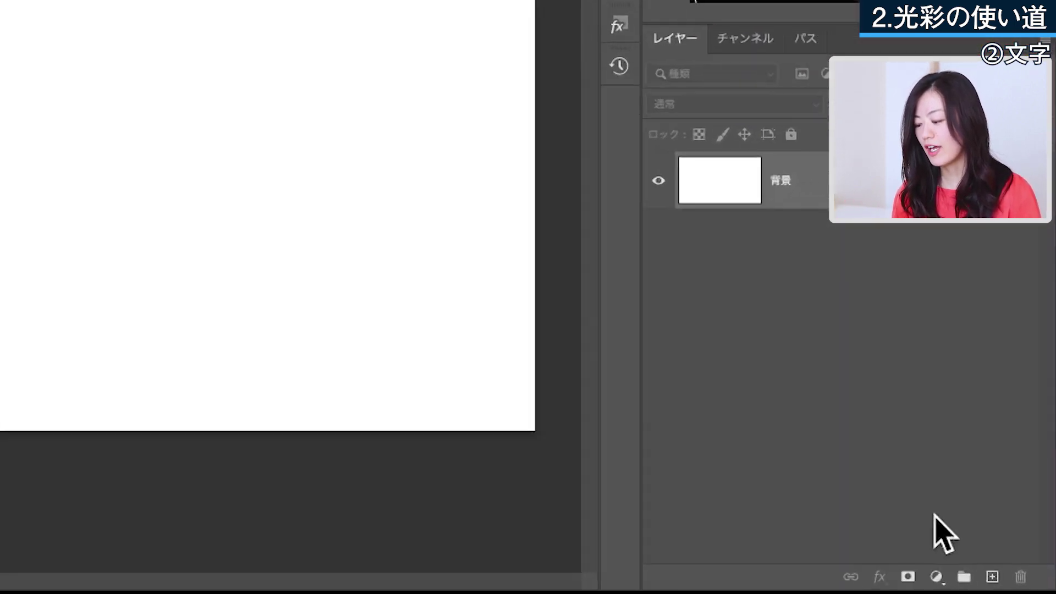
Add a Solid Color fill layer in black (000000) over the new canvas
left_click(978, 585)
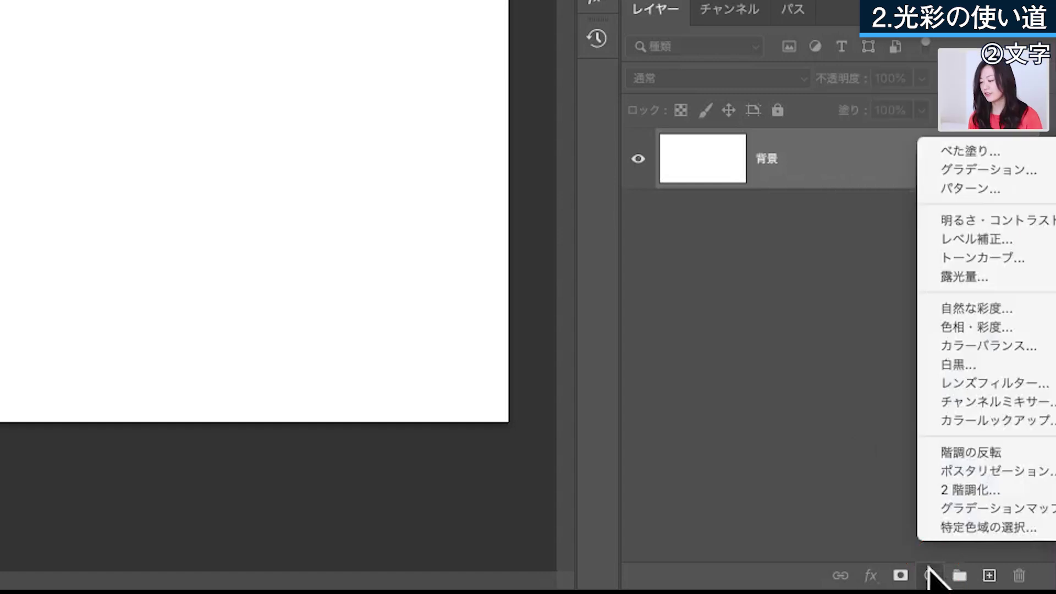
left_click(990, 154)
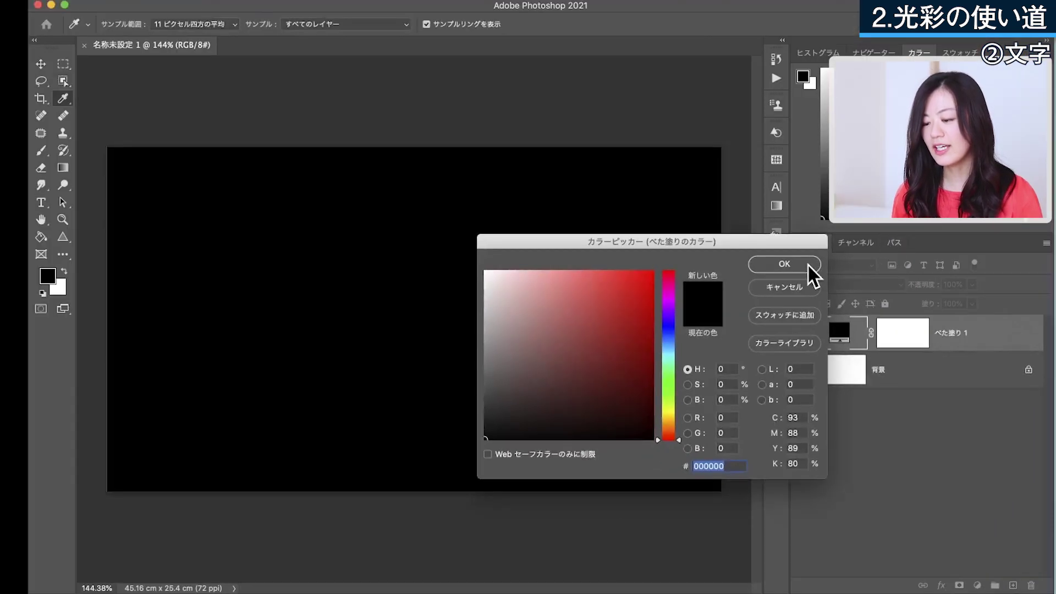
left_click(816, 264)
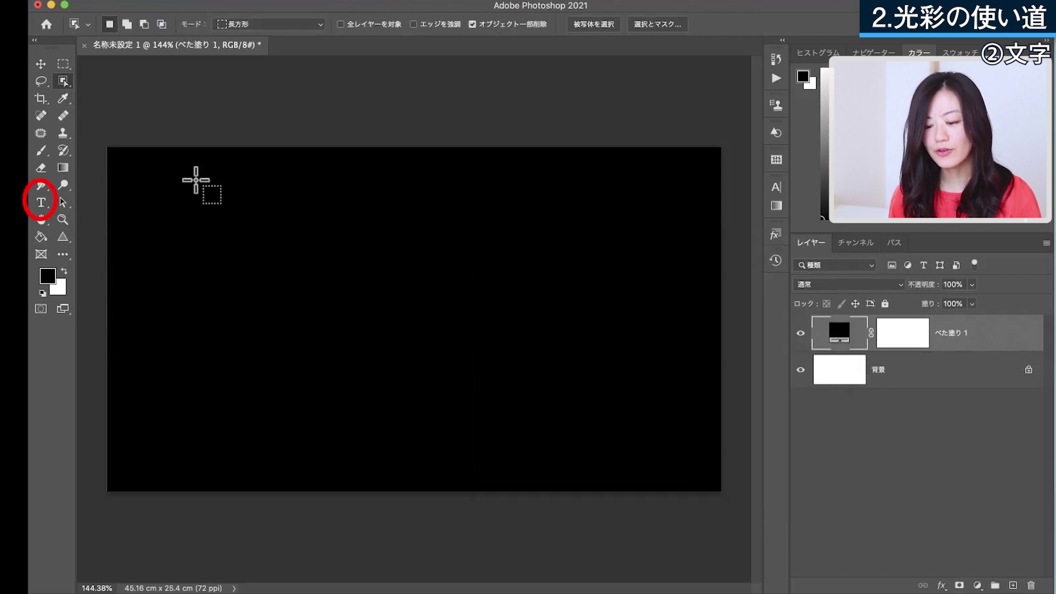
Type the white text 'NEON' on the black canvas
left_click(41, 202)
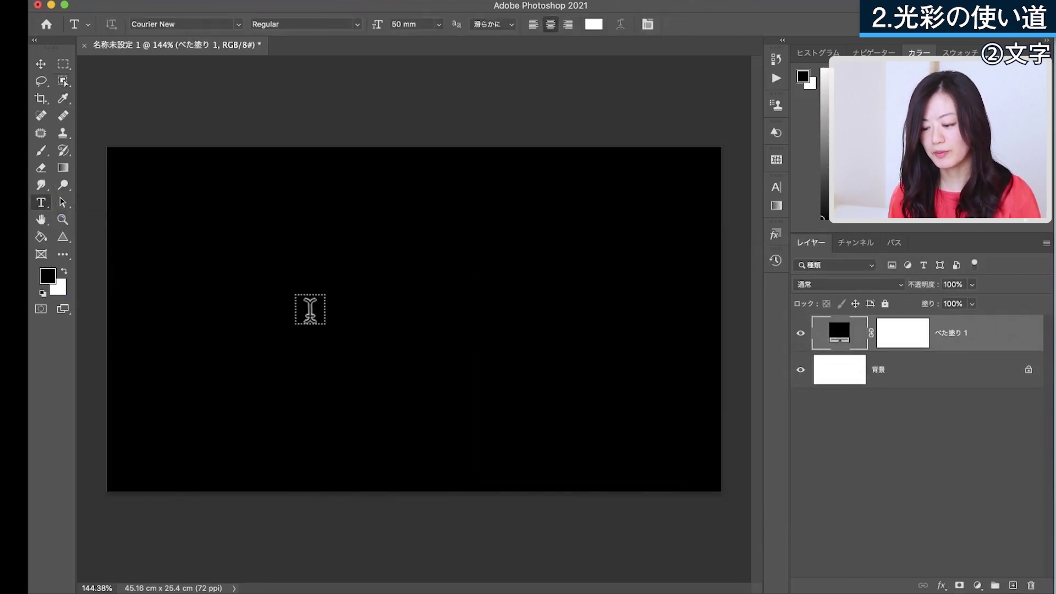
left_click(293, 306)
type("NEON")
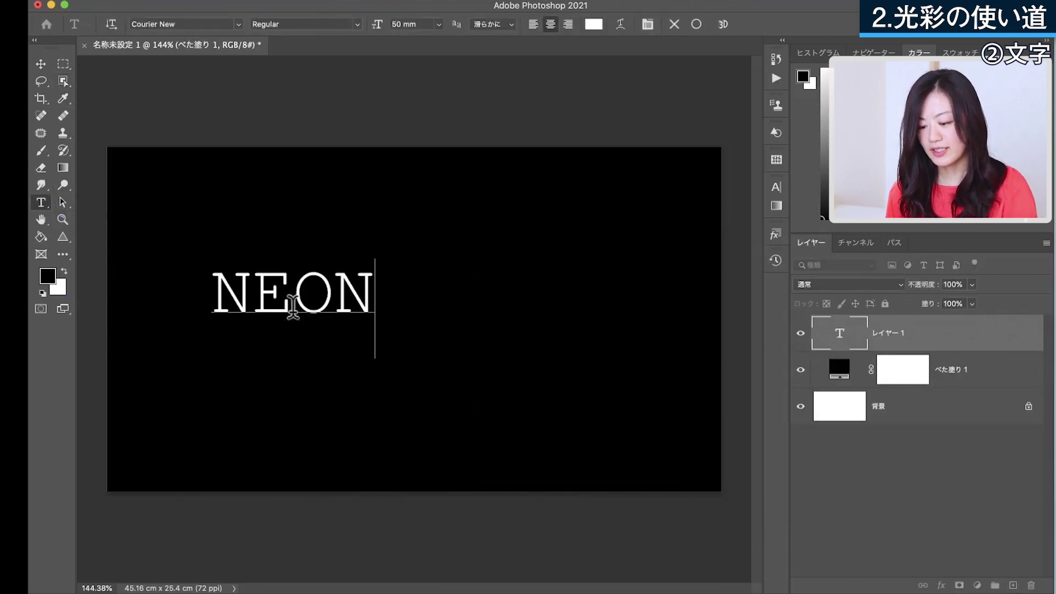
left_click(958, 360)
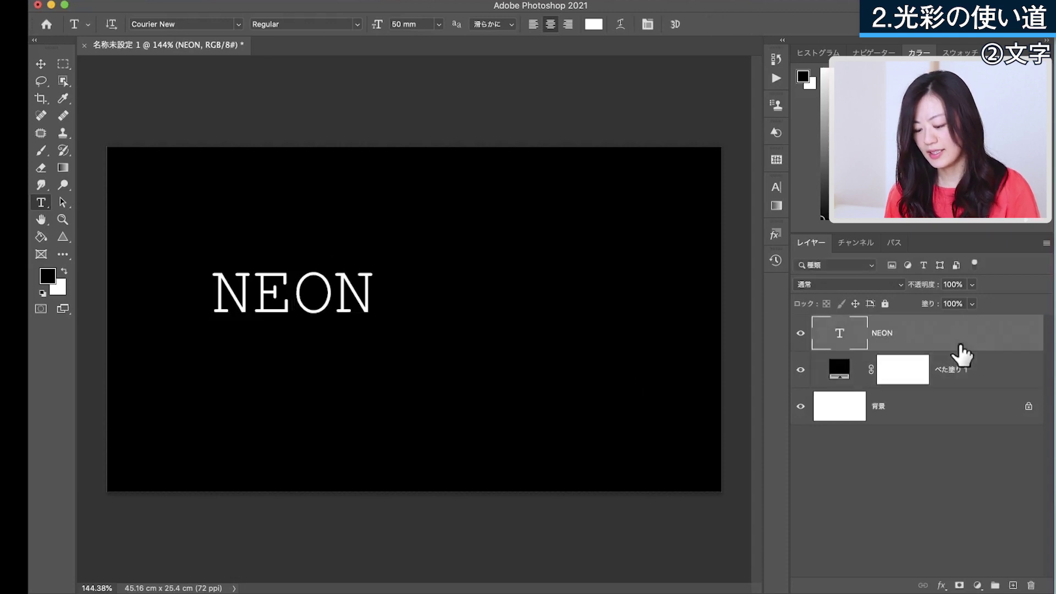
Enlarge the NEON text to about 178% and centre it on the canvas
key("ctrl+t")
left_click_drag(375, 258, 503, 180)
left_click_drag(490, 349, 455, 336)
key("Return")
key("t")
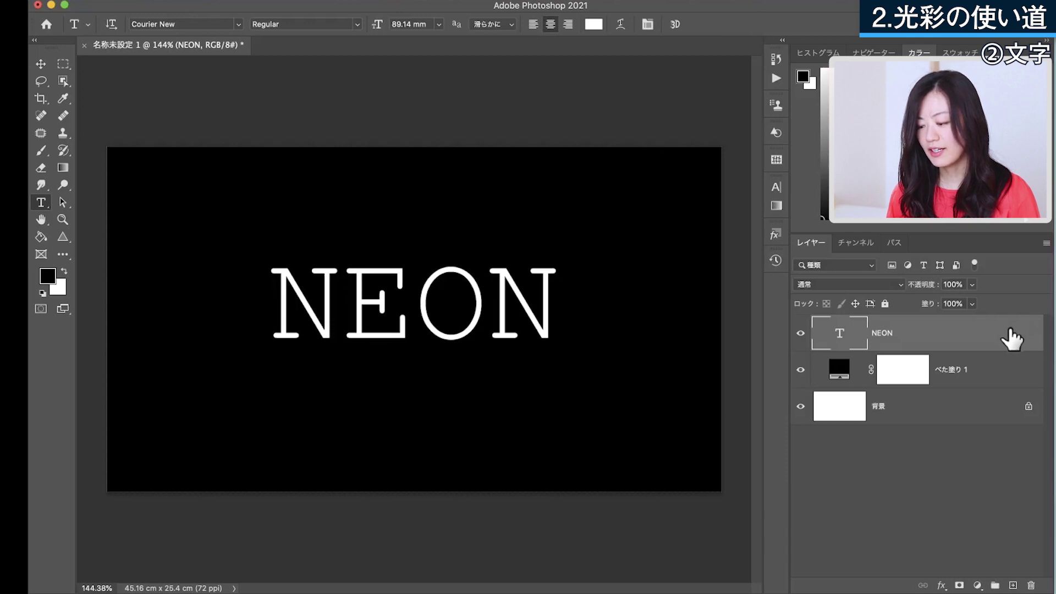
double_click(1011, 339)
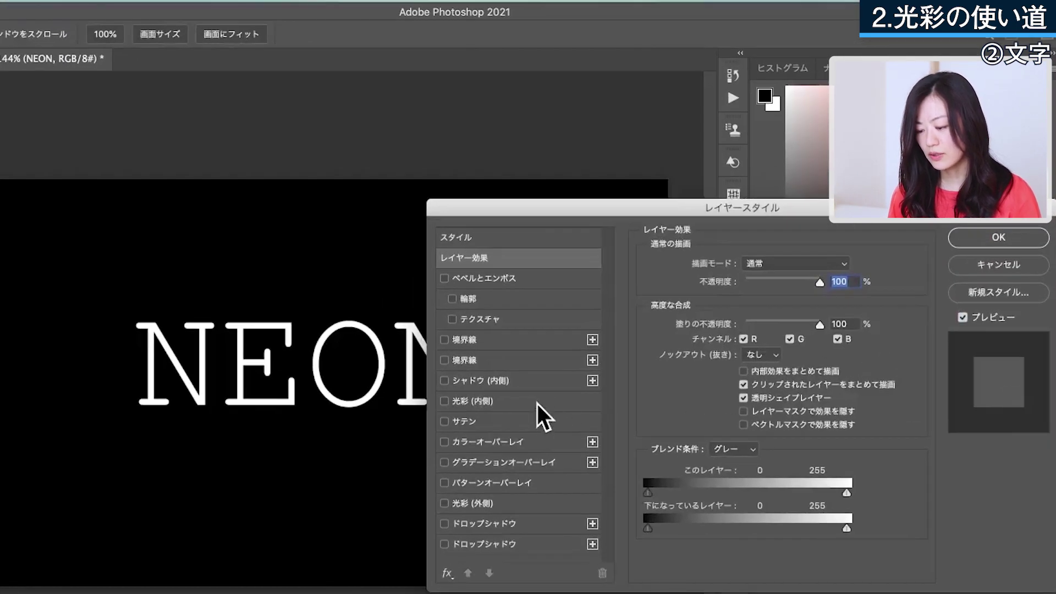
Enable Outer Glow on the NEON layer with a light purple colour and 18 px size
left_click(520, 502)
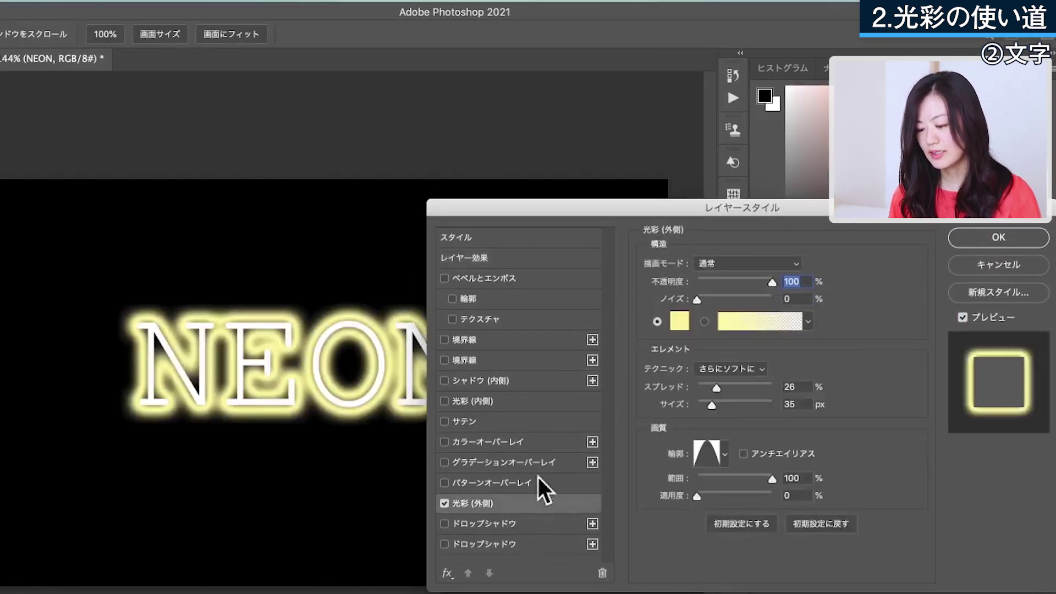
left_click(681, 323)
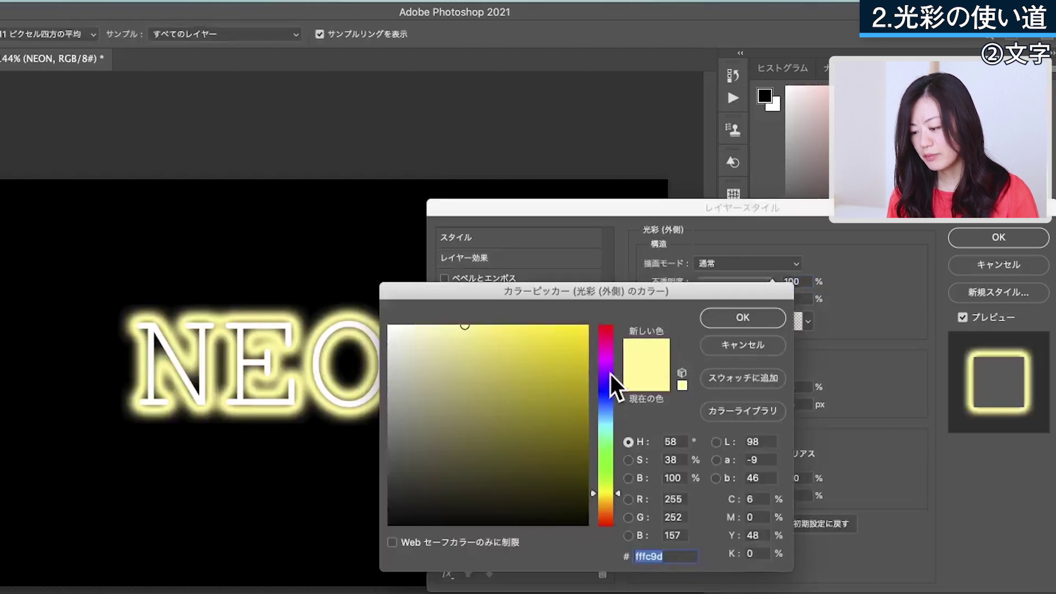
left_click(610, 374)
left_click(457, 330)
left_click_drag(457, 331, 452, 326)
left_click(734, 321)
mouse_move(707, 412)
left_mouse_down()
mouse_move(706, 390)
mouse_move(711, 407)
left_mouse_up()
left_click(999, 237)
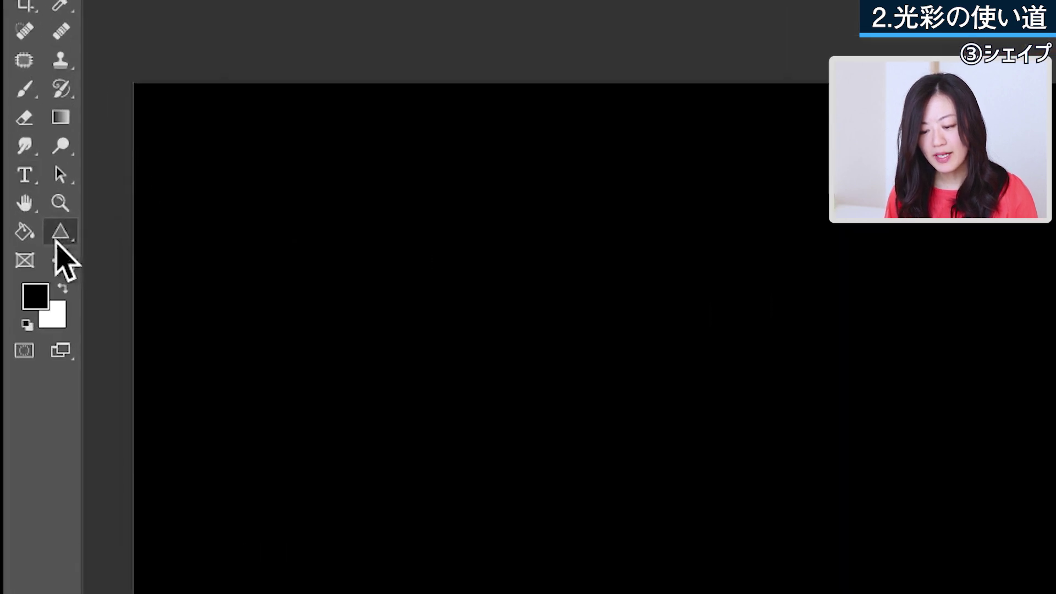
Draw a triangle with the Triangle Tool and give it a 6.35 px white stroke
left_click(63, 237)
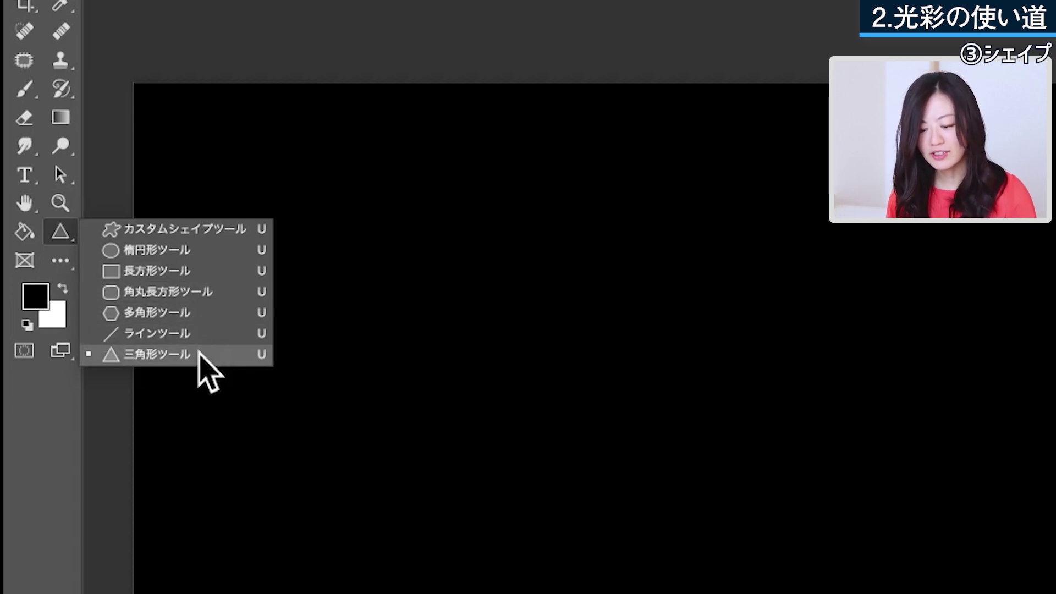
left_click(197, 356)
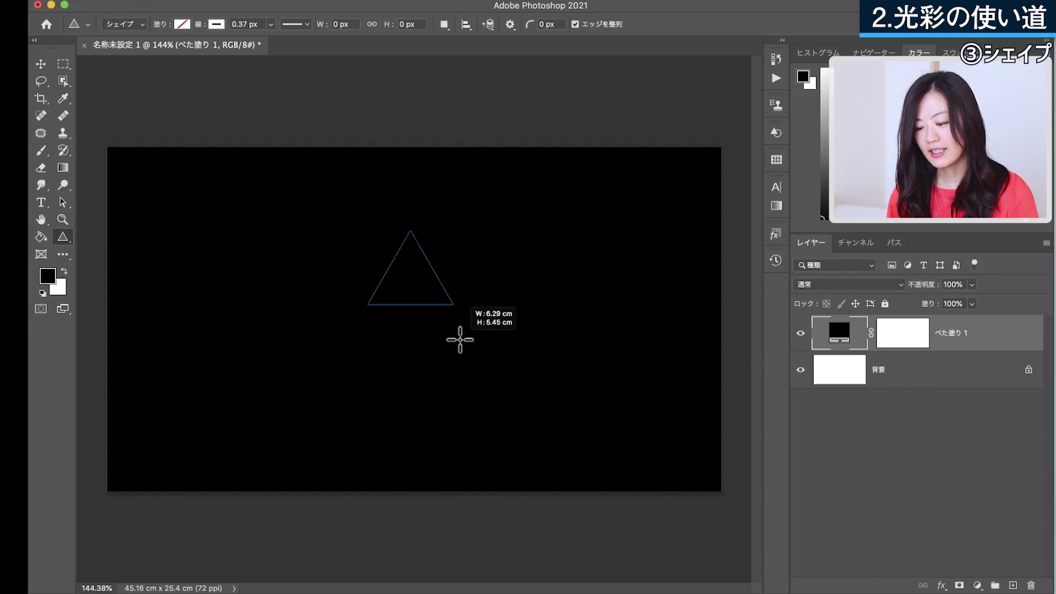
left_click_drag(460, 339, 597, 435)
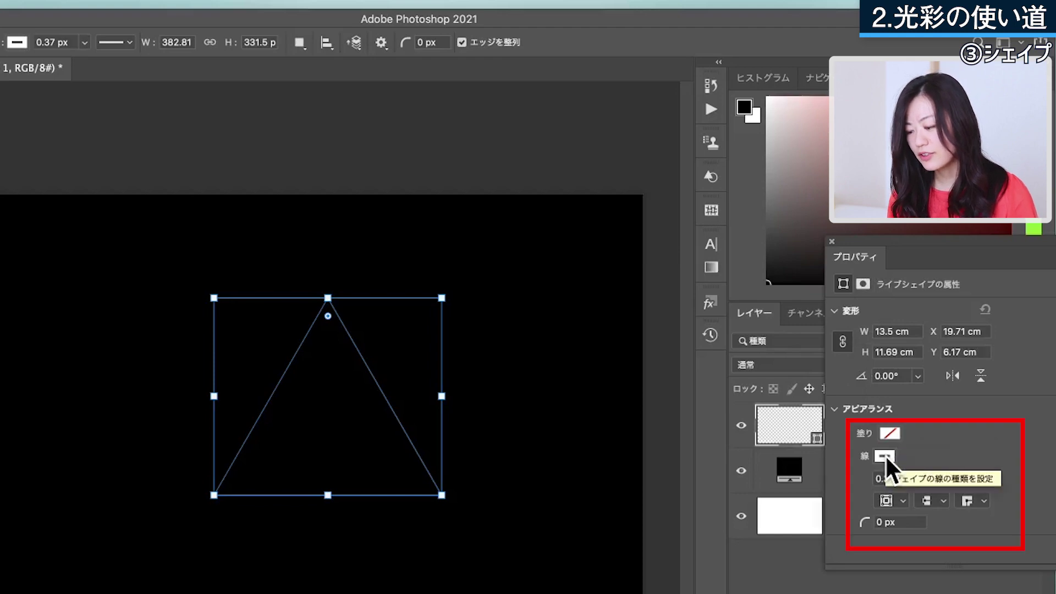
left_click(885, 456)
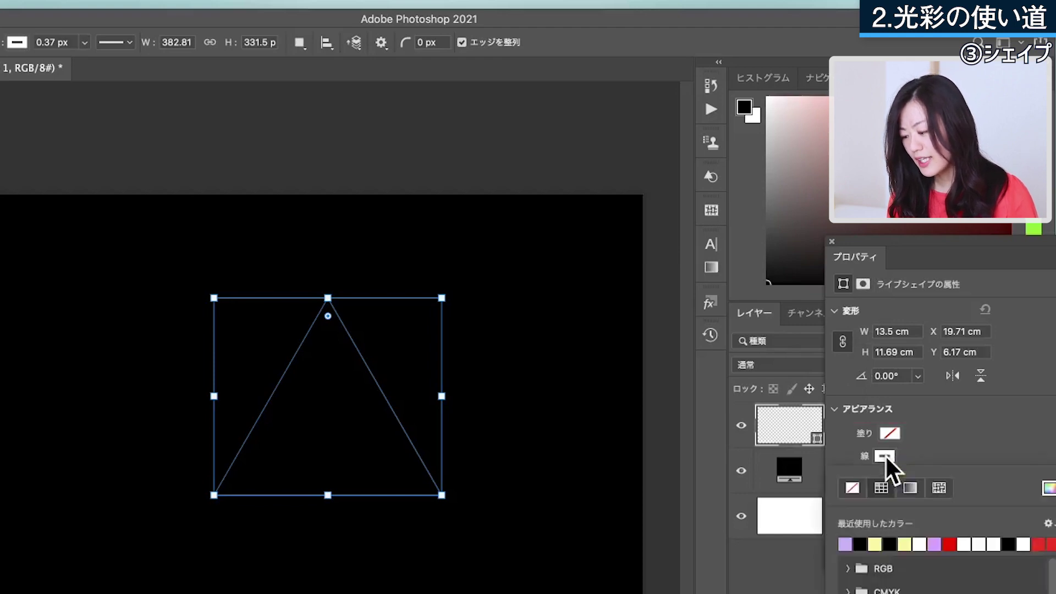
left_click(943, 536)
left_click(924, 479)
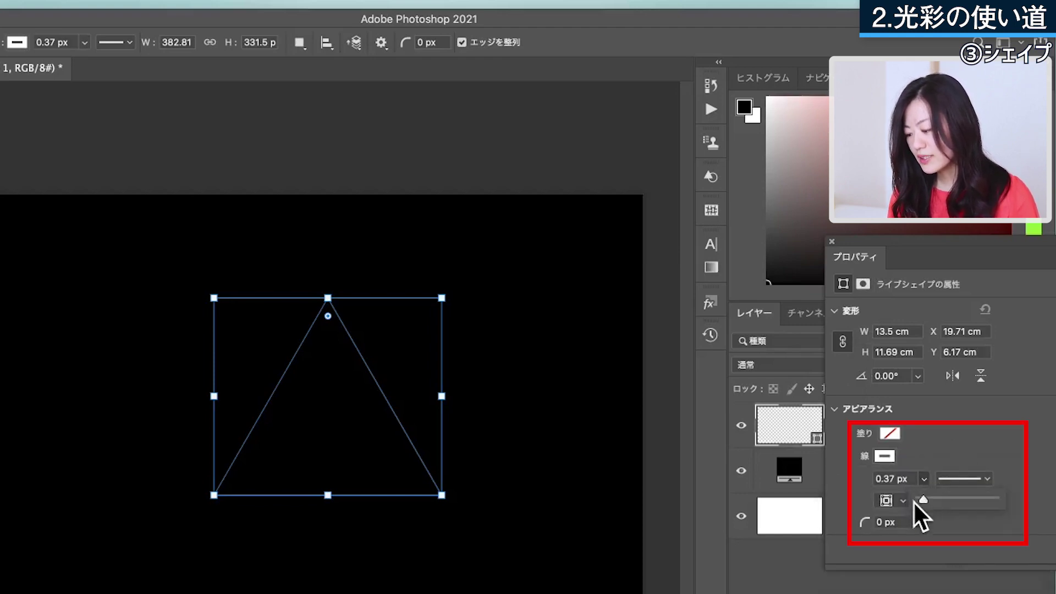
left_click_drag(923, 499, 938, 499)
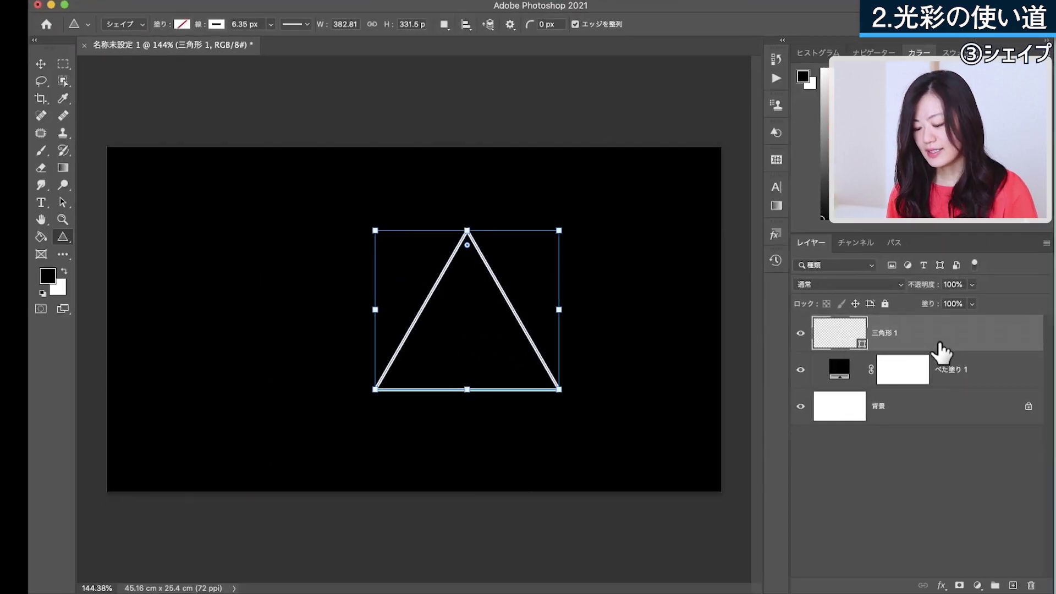
Nudge the triangle slightly left and down near the middle of the canvas
key("ctrl+t")
left_click_drag(445, 328, 412, 337)
key("Return")
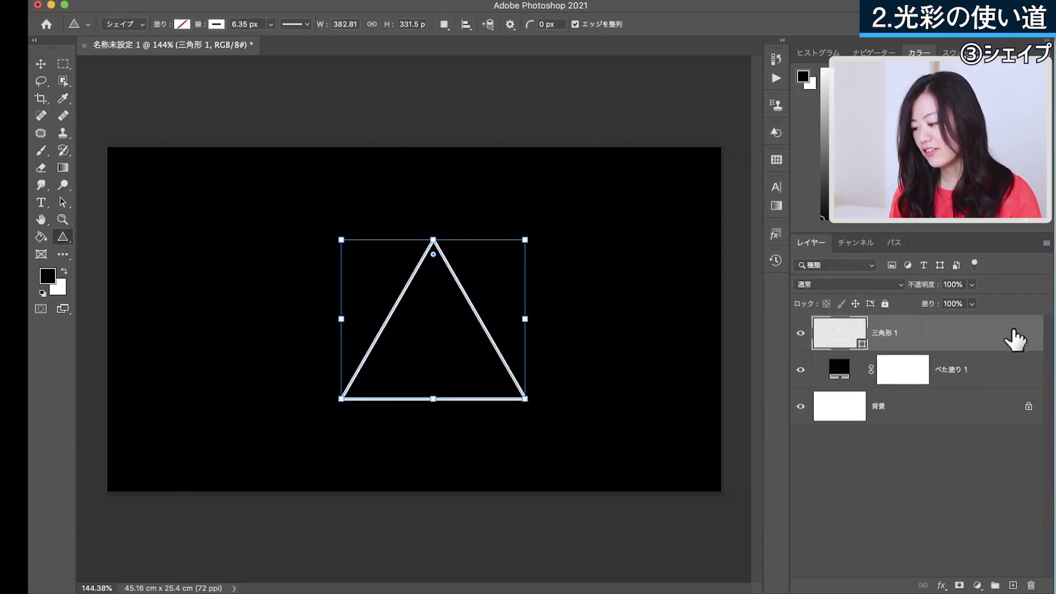
double_click(1002, 340)
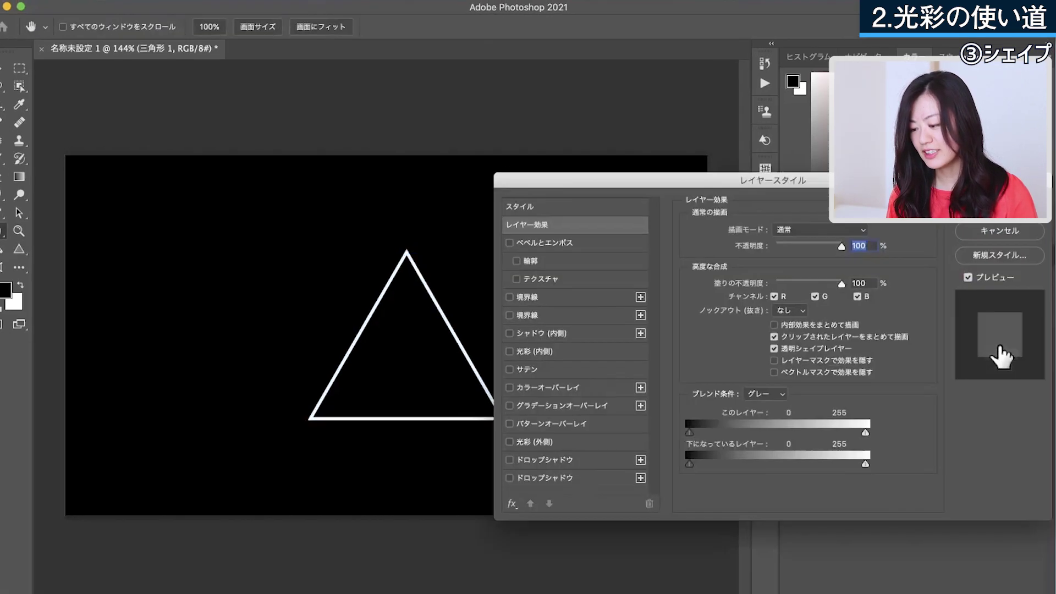
Enable Outer Glow on the triangle and shift its glow colour toward pink-magenta
left_click(514, 505)
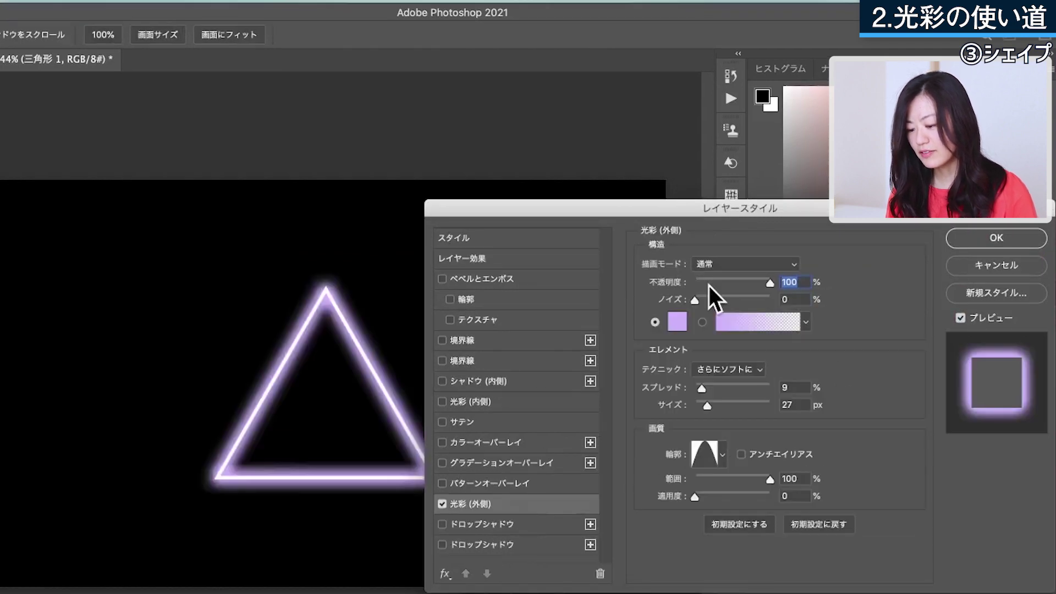
left_click(678, 322)
left_click(605, 353)
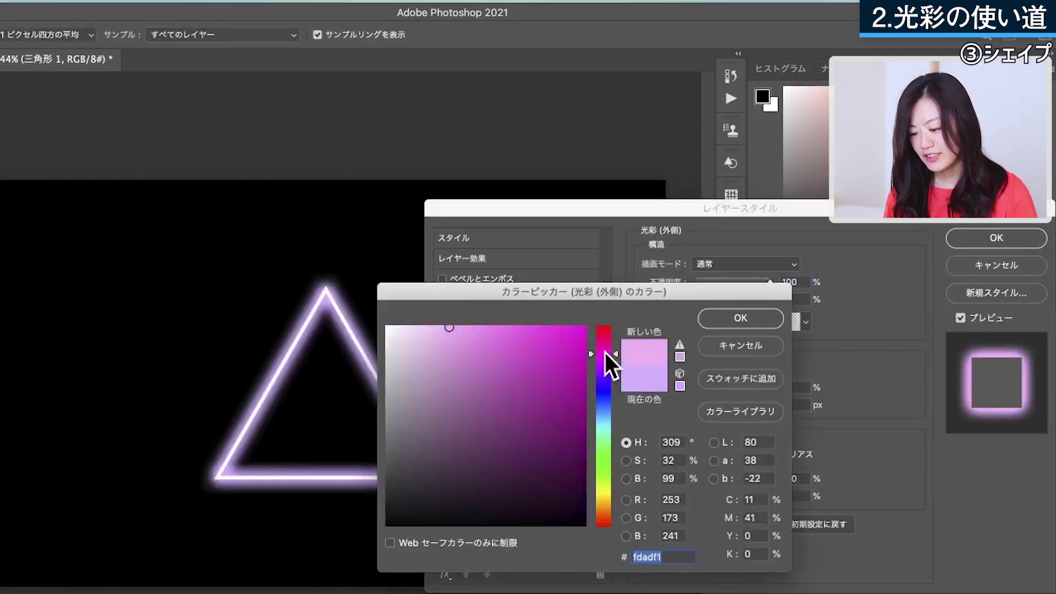
left_click_drag(485, 327, 466, 329)
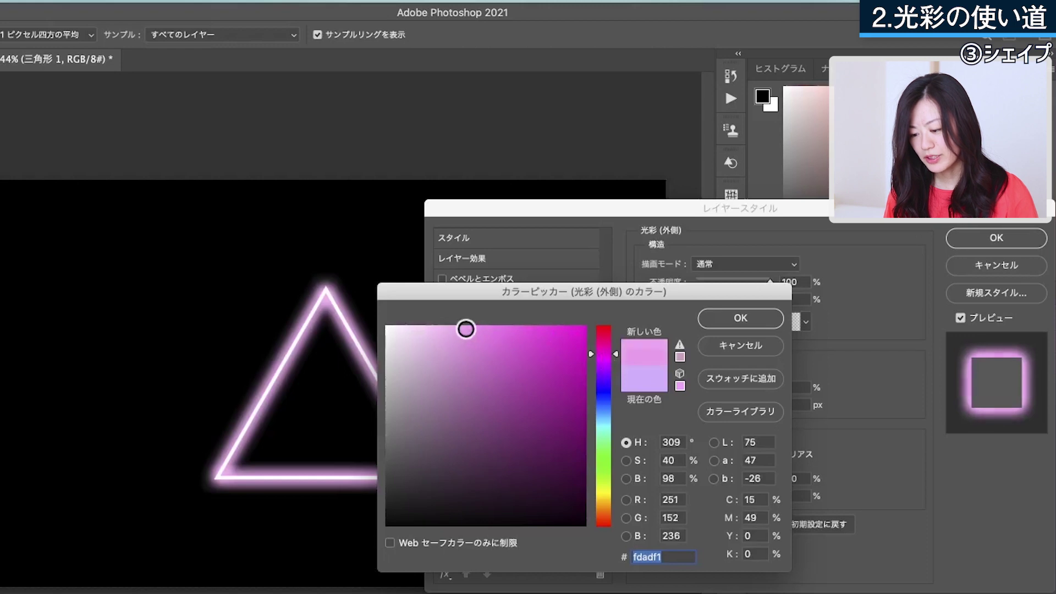